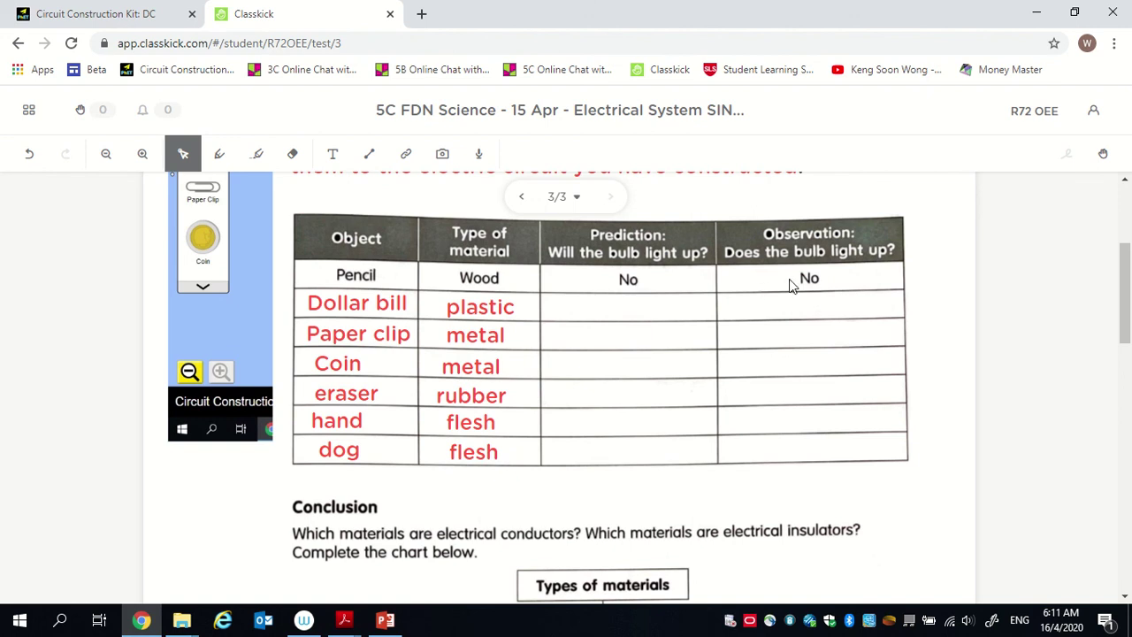
Bring up the Circuit Construction Kit: DC simulation with its open battery-and-bulb circuit.
click(115, 16)
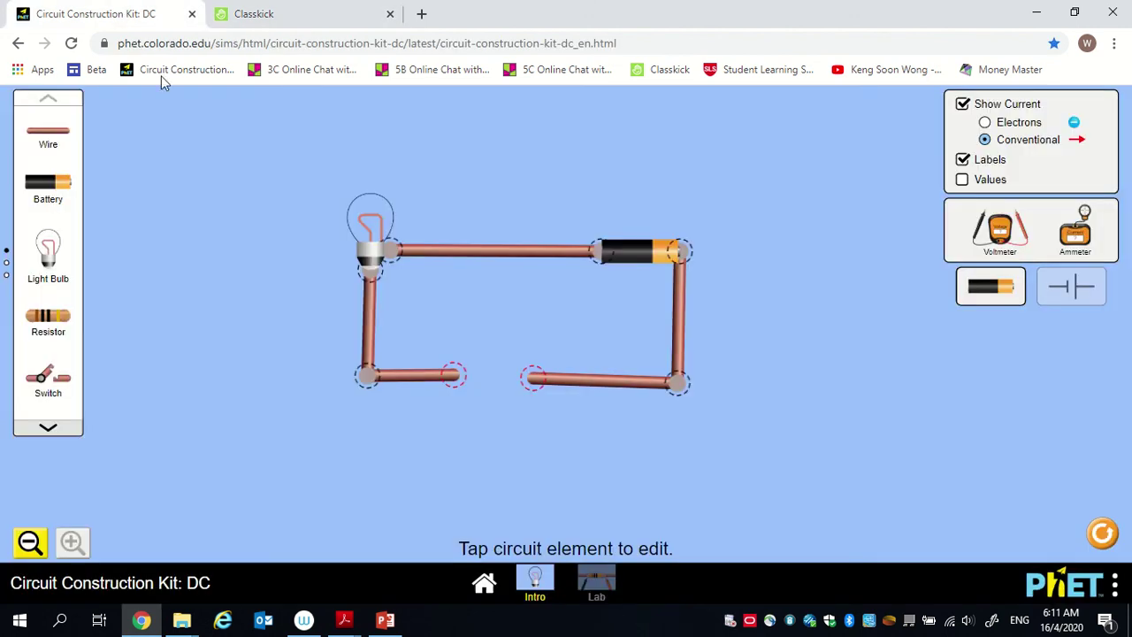
Wire a pencil into the bottom wire gap and check that the bulb lights.
click(49, 428)
click(51, 428)
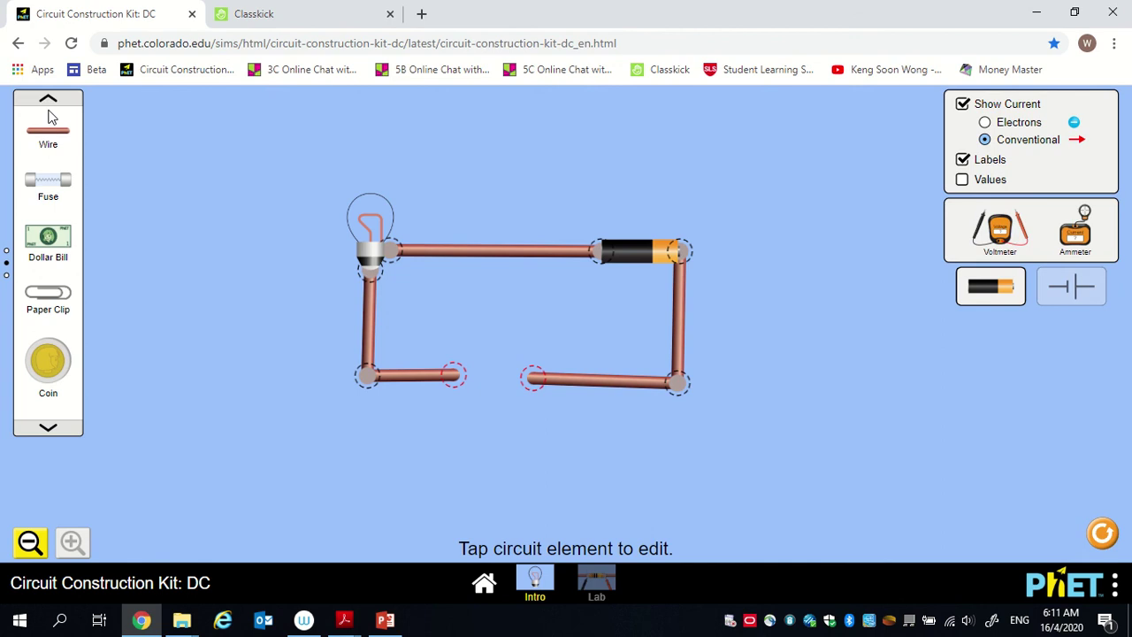
click(48, 428)
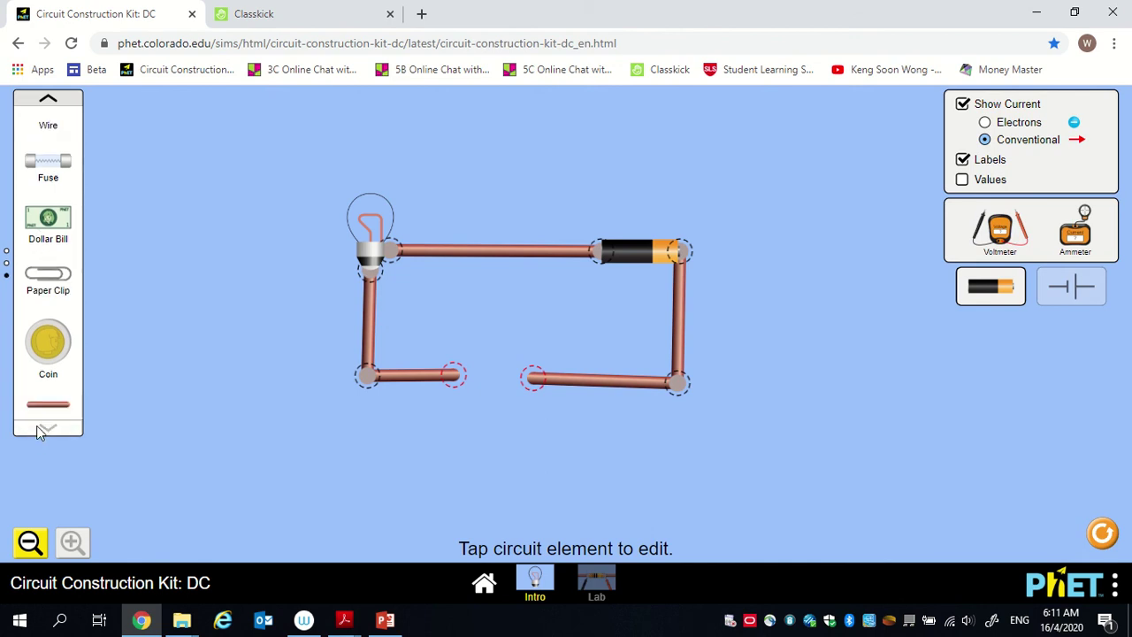
mouse_move(36, 233)
mouse_down()
mouse_move(260, 298)
mouse_move(295, 416)
mouse_move(394, 459)
mouse_move(495, 431)
mouse_up()
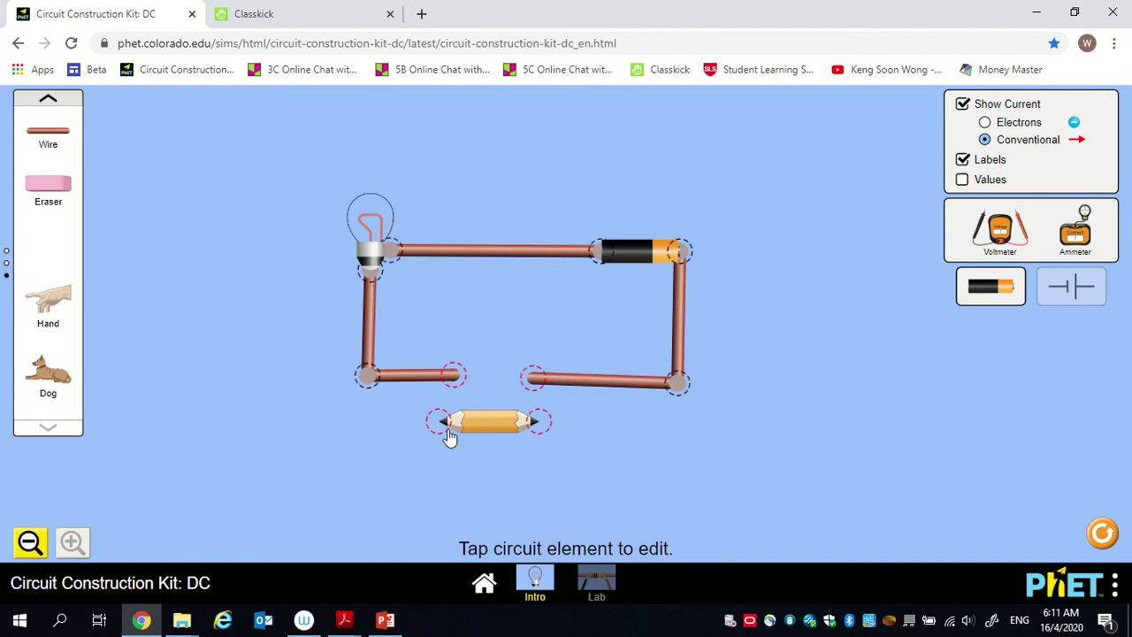
mouse_move(465, 430)
mouse_down()
mouse_move(483, 394)
mouse_move(475, 374)
mouse_move(467, 380)
mouse_move(460, 395)
mouse_move(498, 397)
mouse_move(434, 366)
mouse_up()
drag(529, 380, 546, 368)
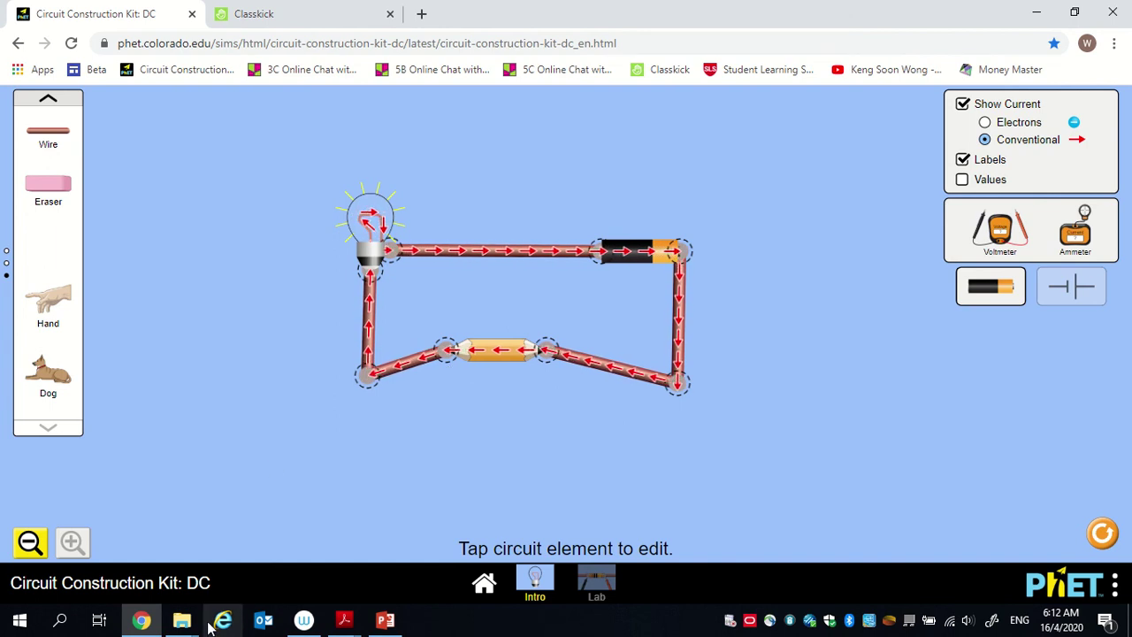
click(278, 15)
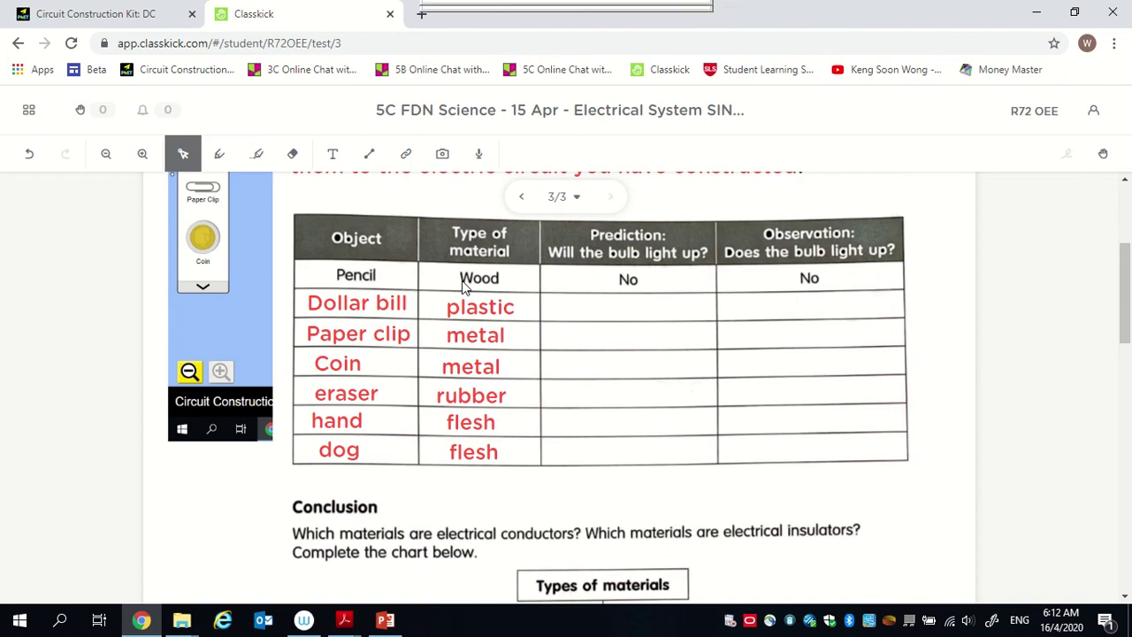
Highlight 'Wood' in the worksheet's Pencil row with the purple highlighter.
click(255, 154)
drag(460, 268, 510, 276)
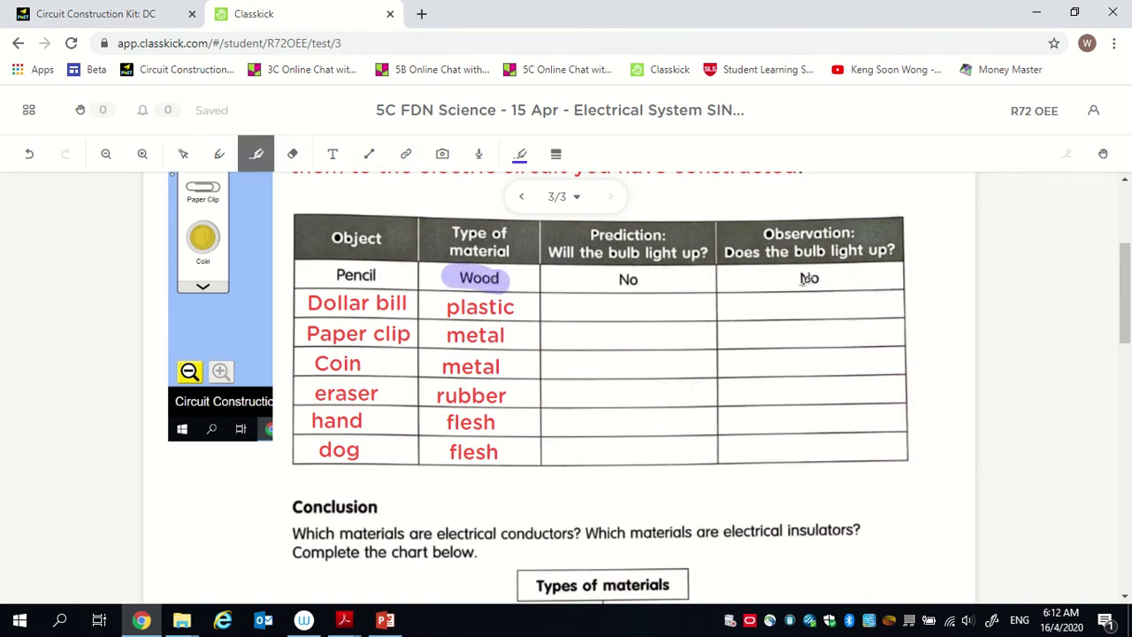
click(150, 15)
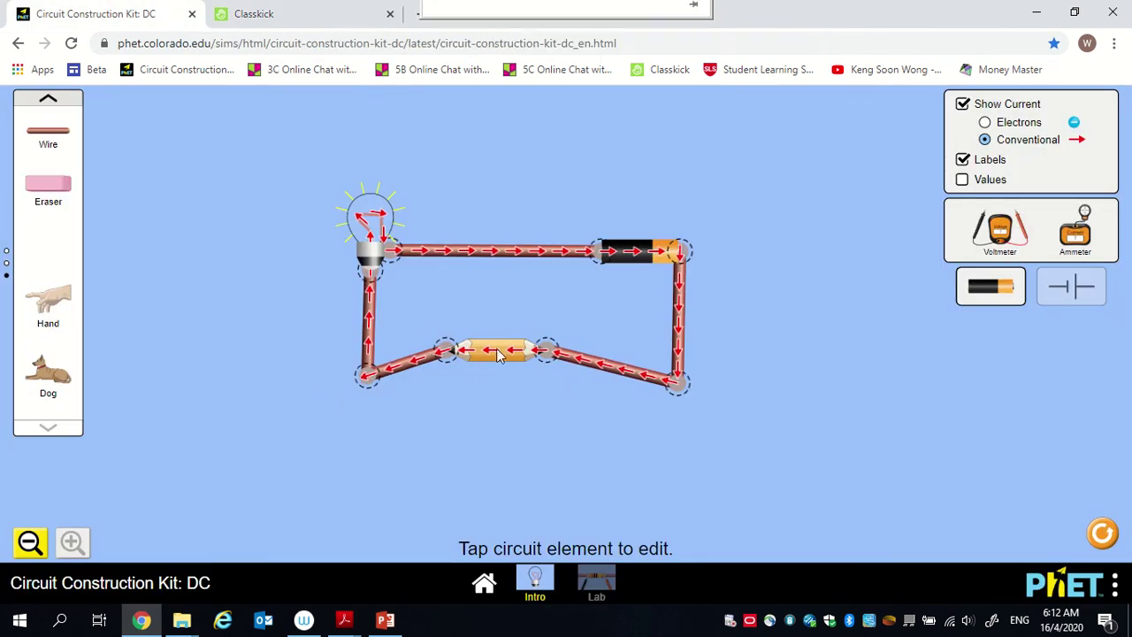
Cut the pencil loose at both junctions and delete it, leaving the circuit open.
click(450, 352)
click(434, 295)
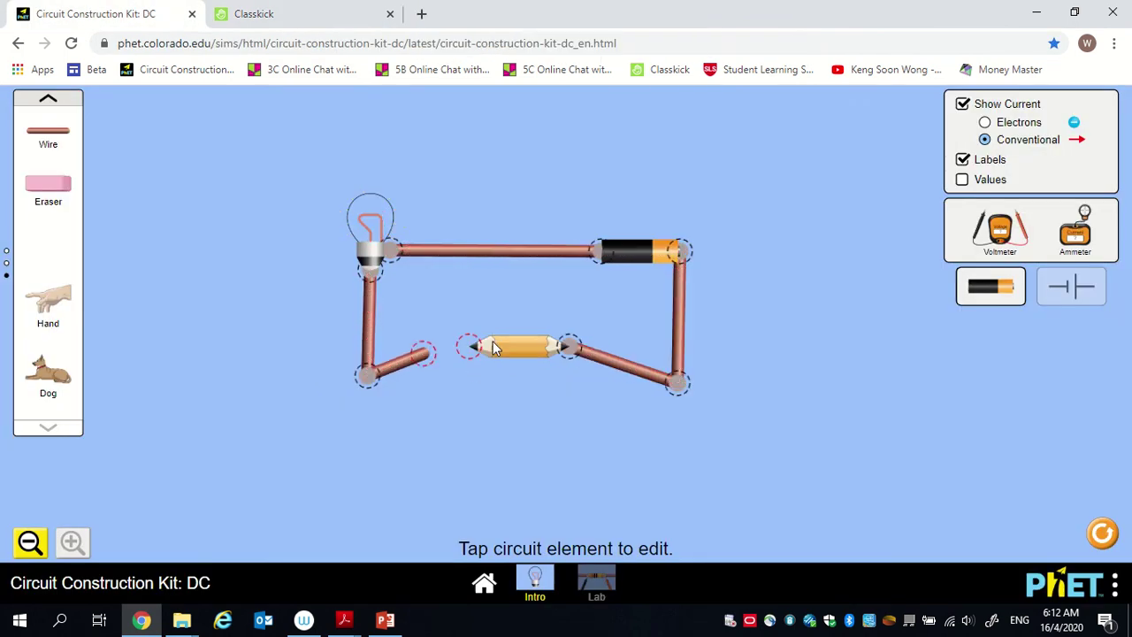
click(568, 347)
click(577, 305)
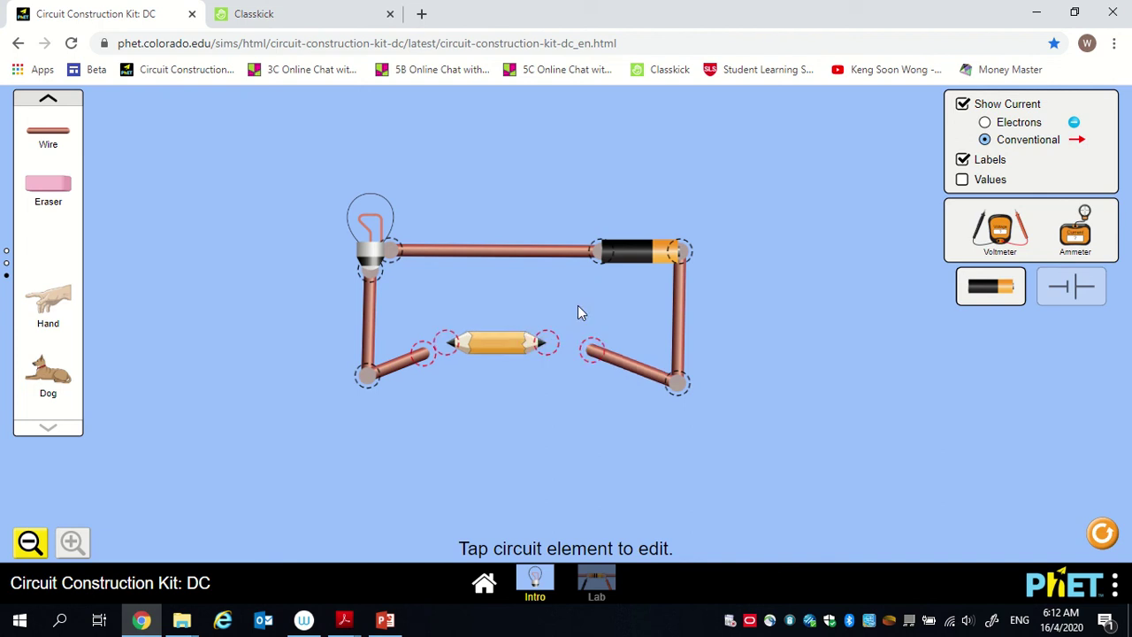
click(491, 351)
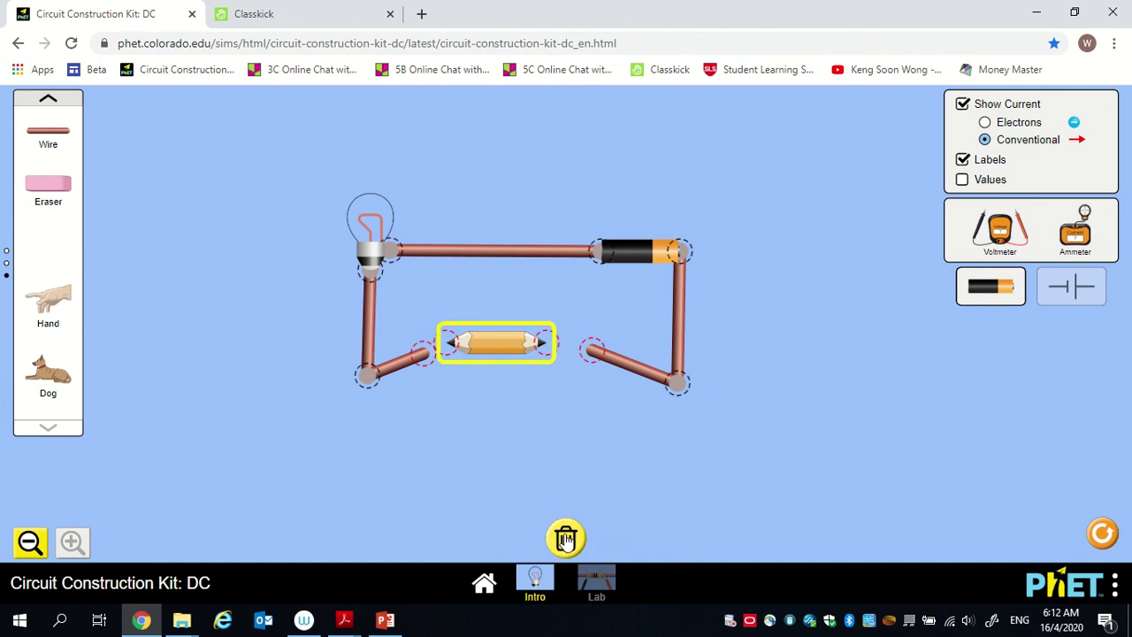
click(566, 539)
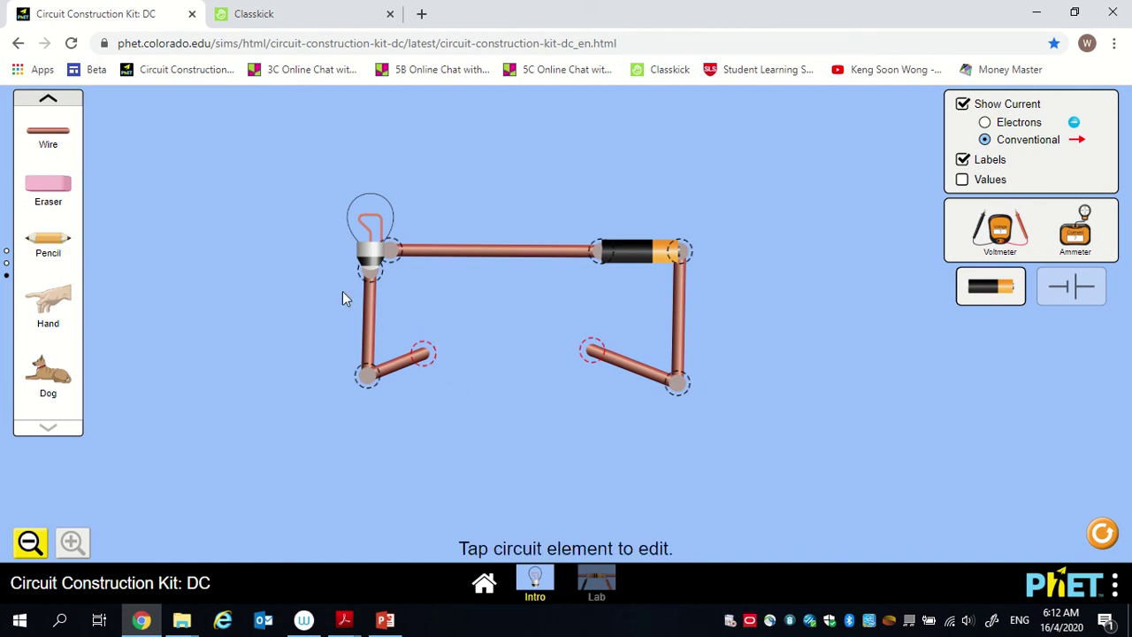
click(320, 11)
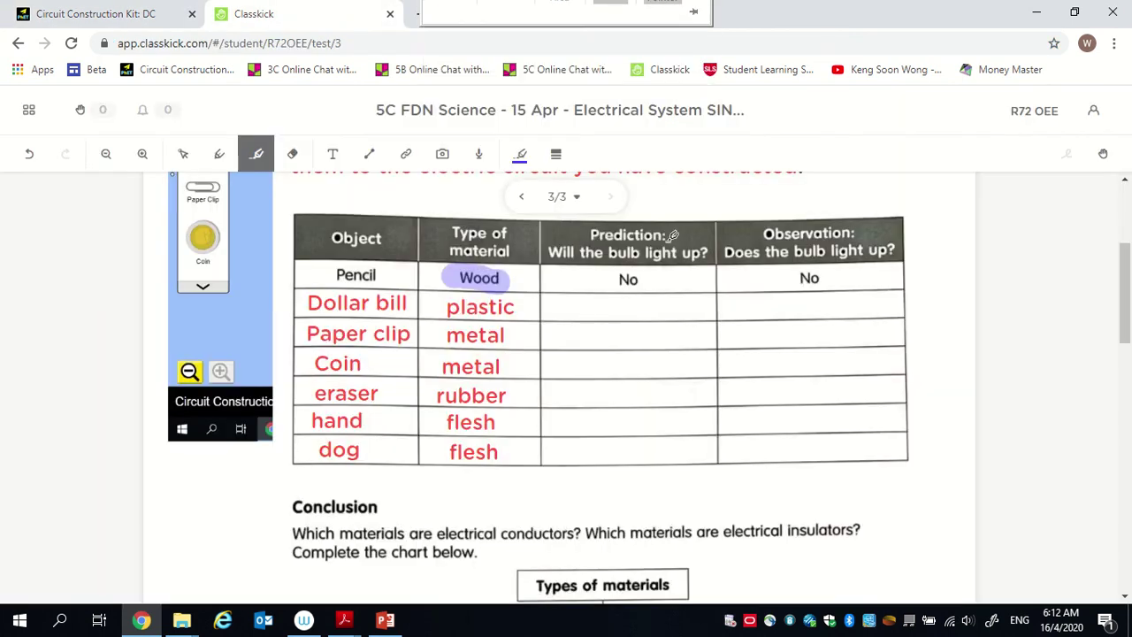
Enter Predictions No, Yes, Yes for the dollar bill, paper clip and coin.
click(332, 154)
drag(590, 292, 667, 327)
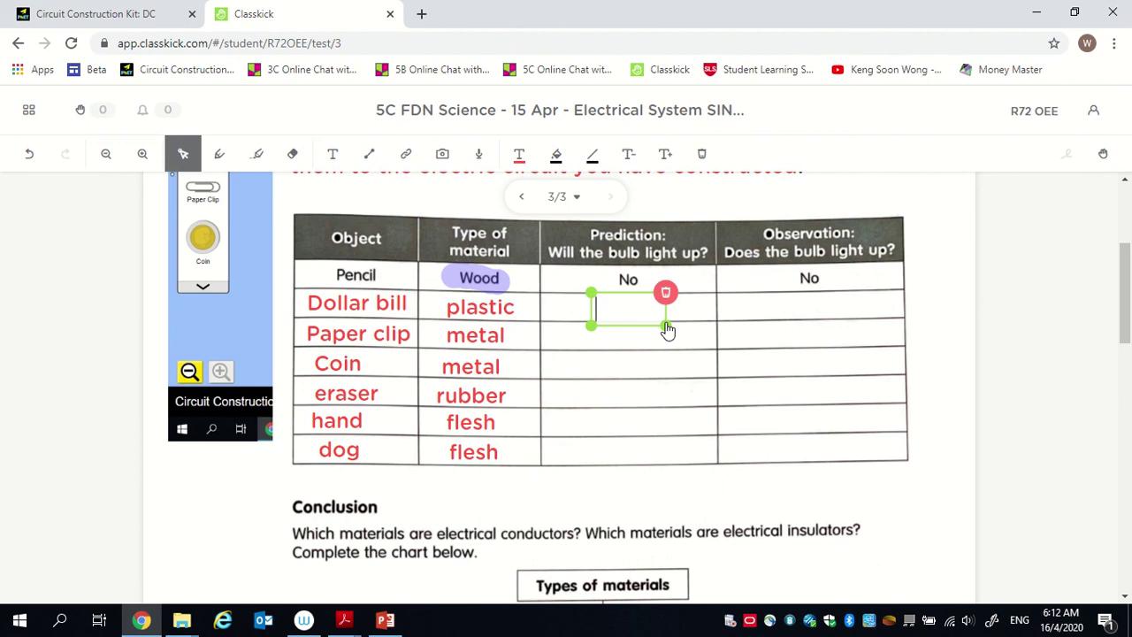
text(No)
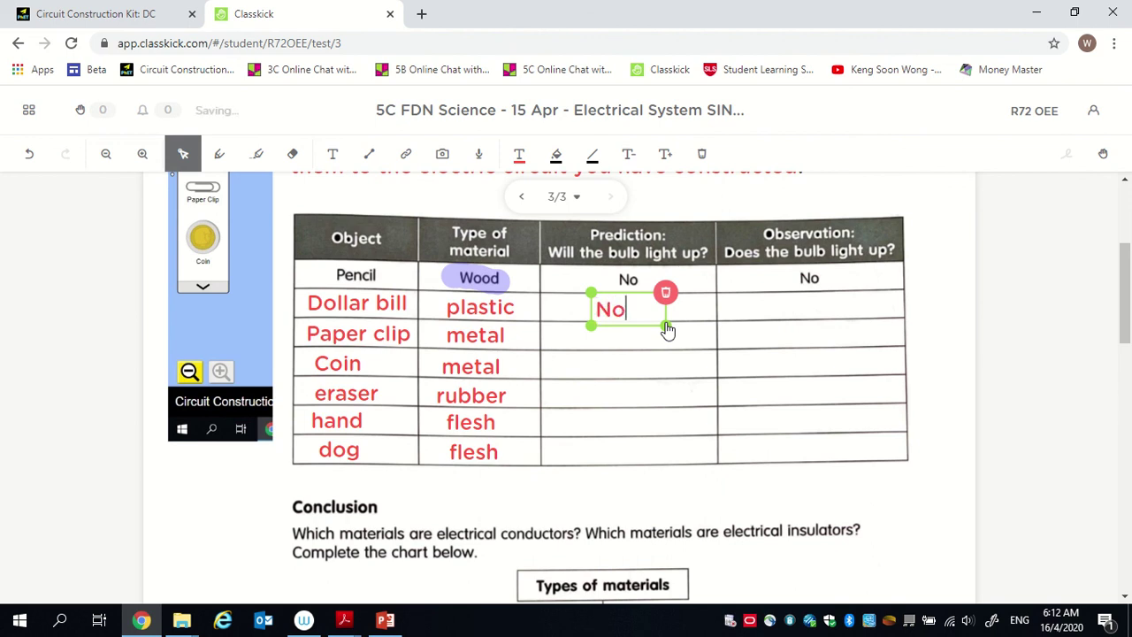
click(333, 154)
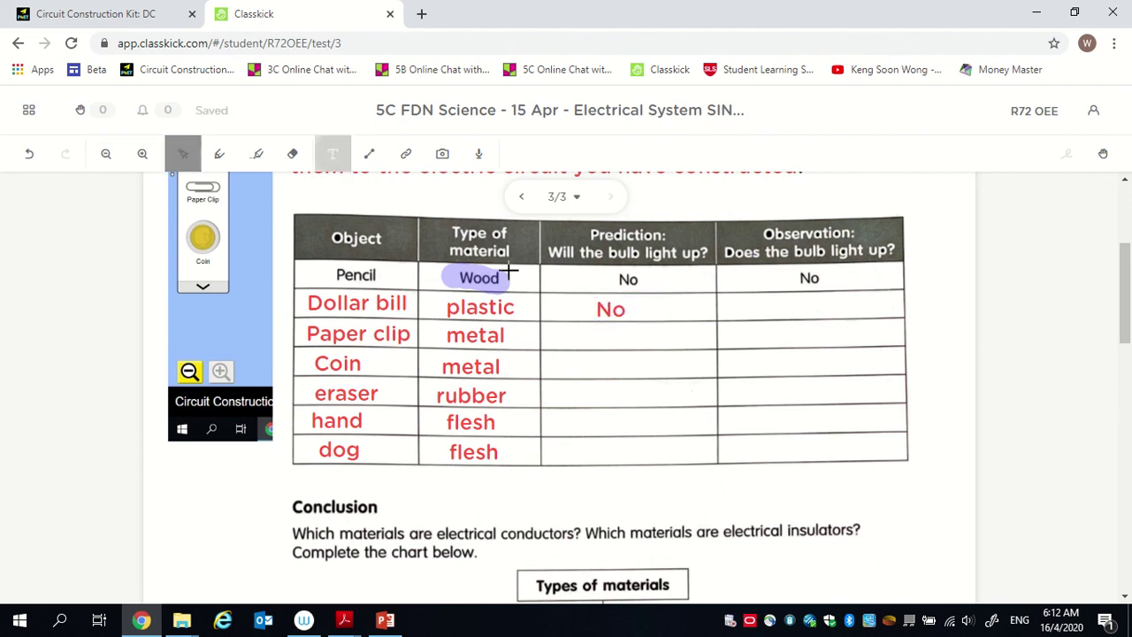
drag(589, 324, 662, 356)
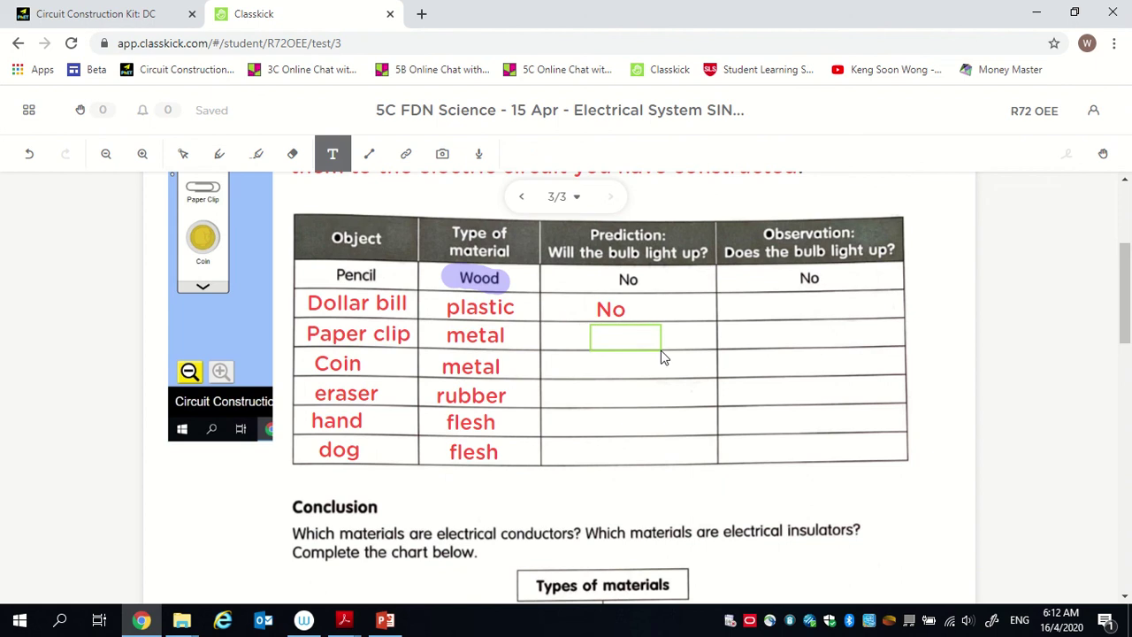
click(660, 351)
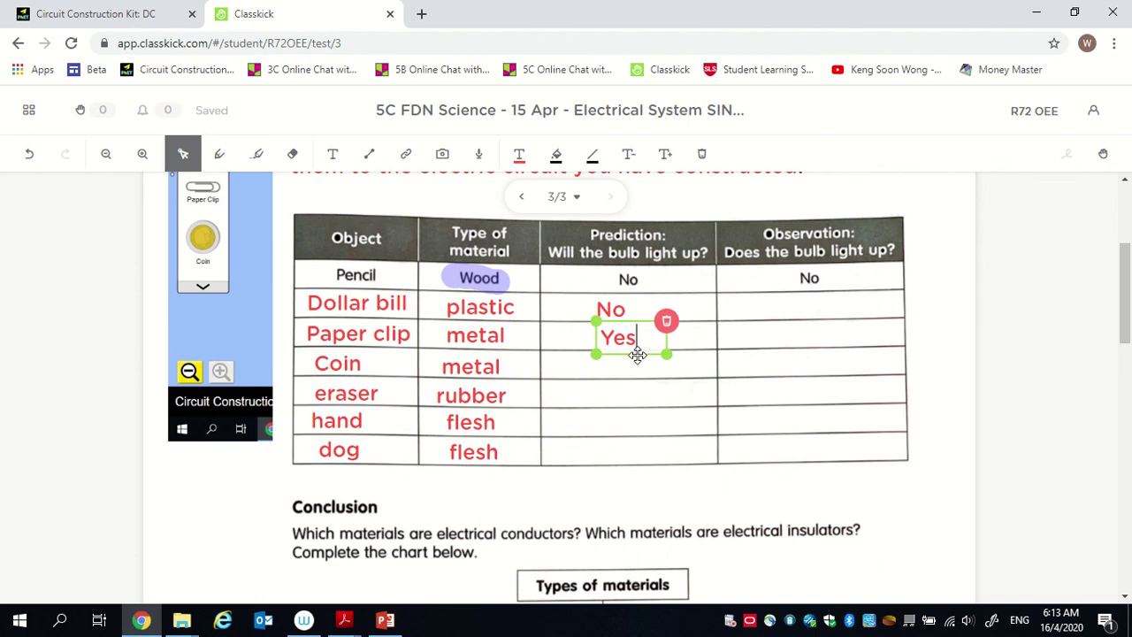
click(332, 154)
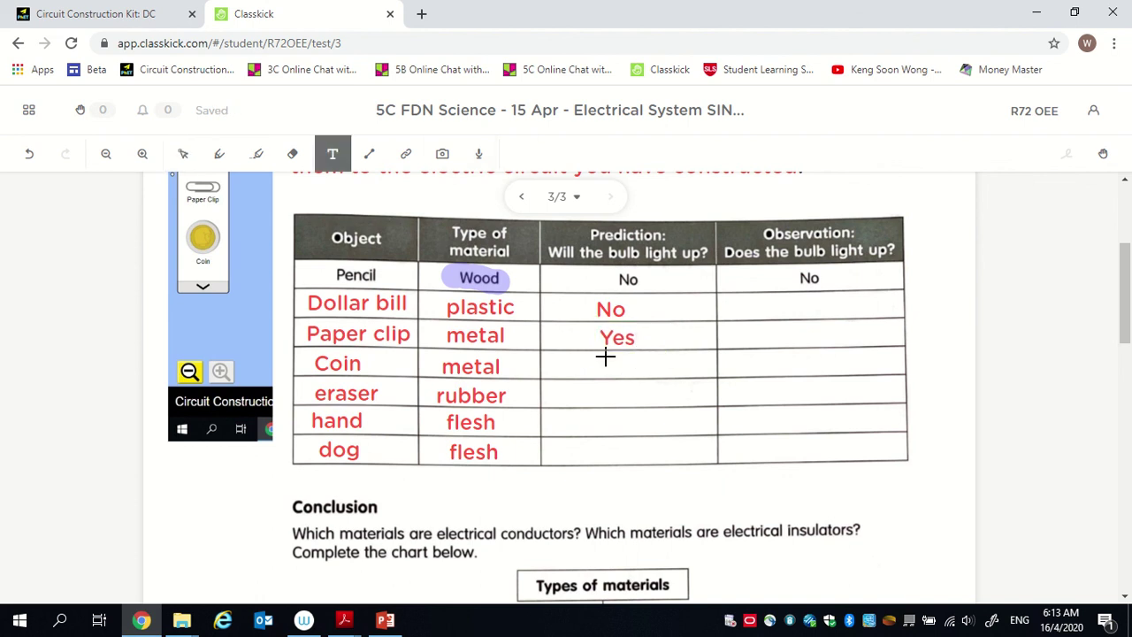
drag(594, 352, 659, 386)
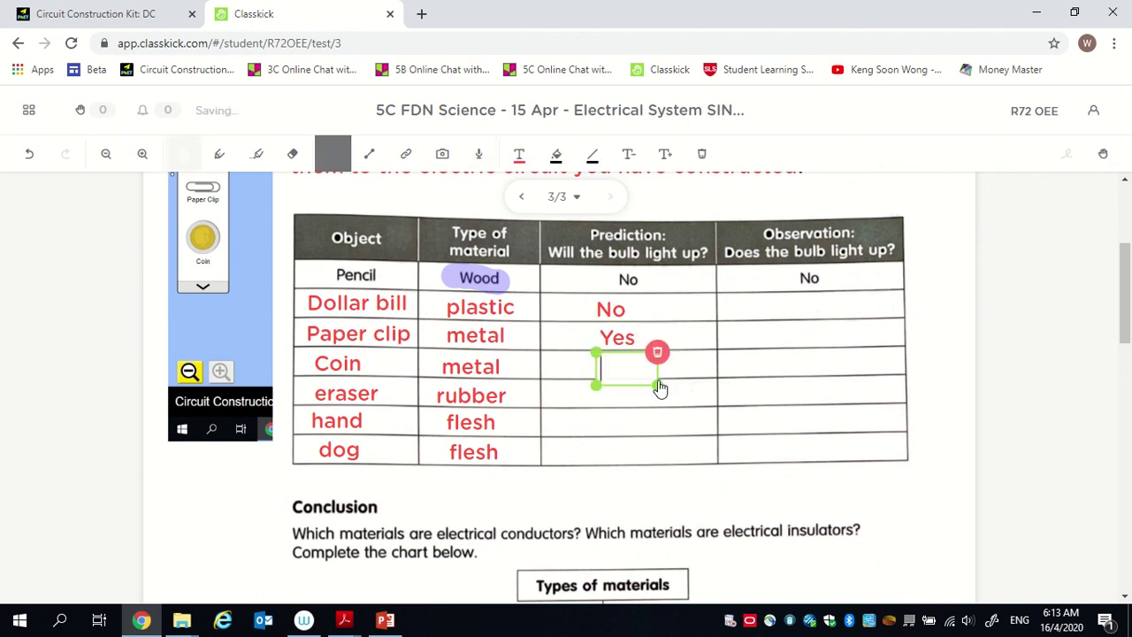
text(Yes)
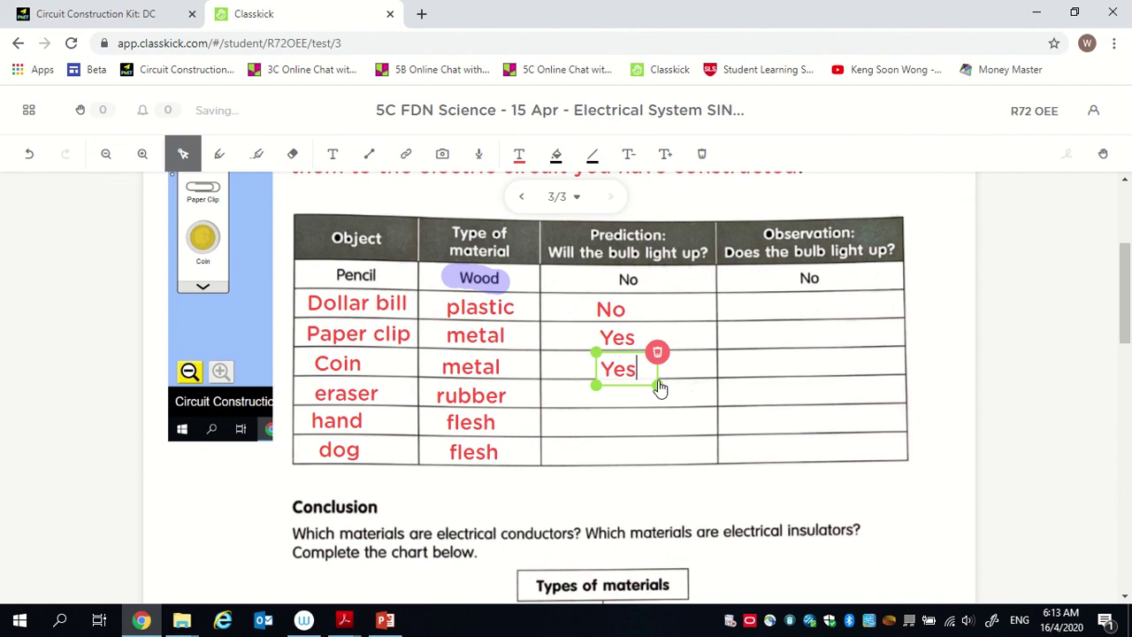
Enter Predictions No, No, No for the eraser, hand and dog.
click(334, 156)
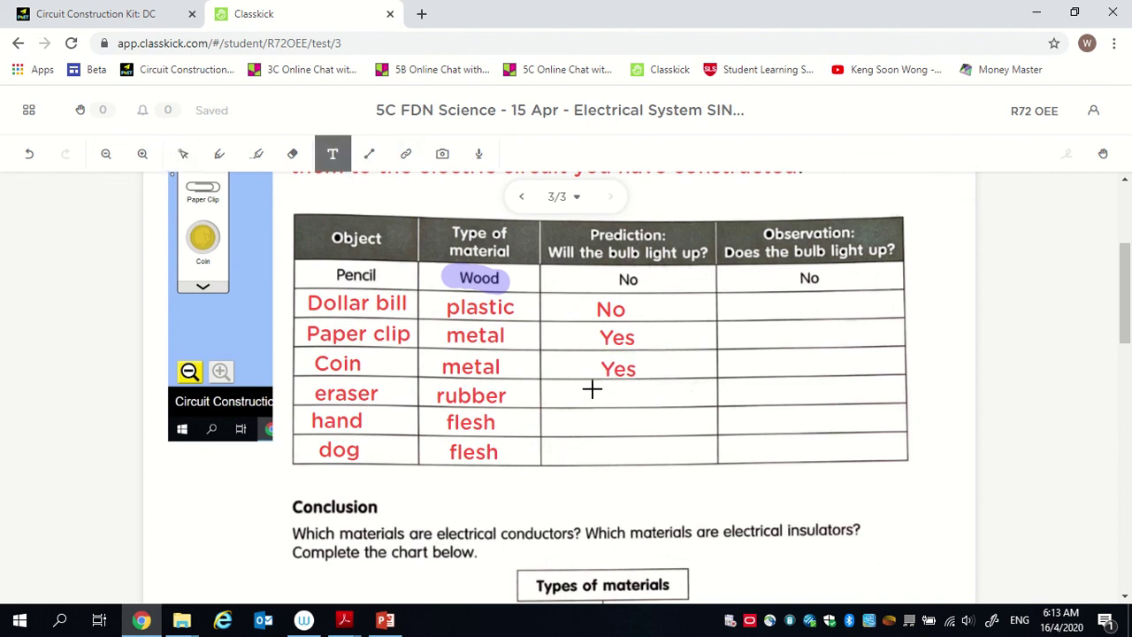
drag(643, 415, 668, 406)
text(No)
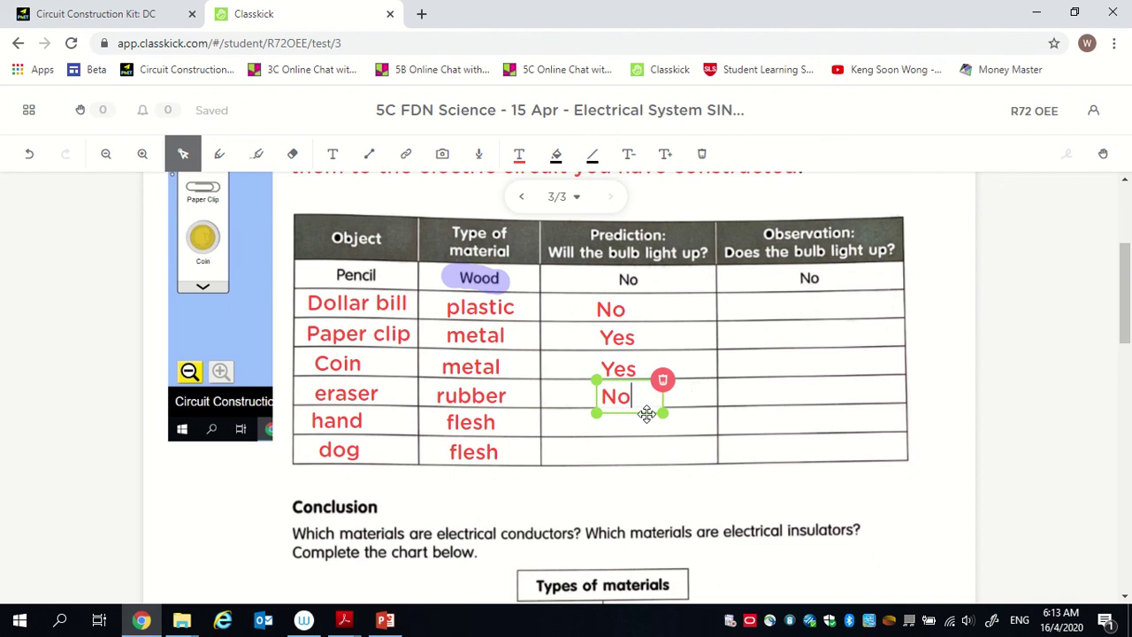
click(333, 153)
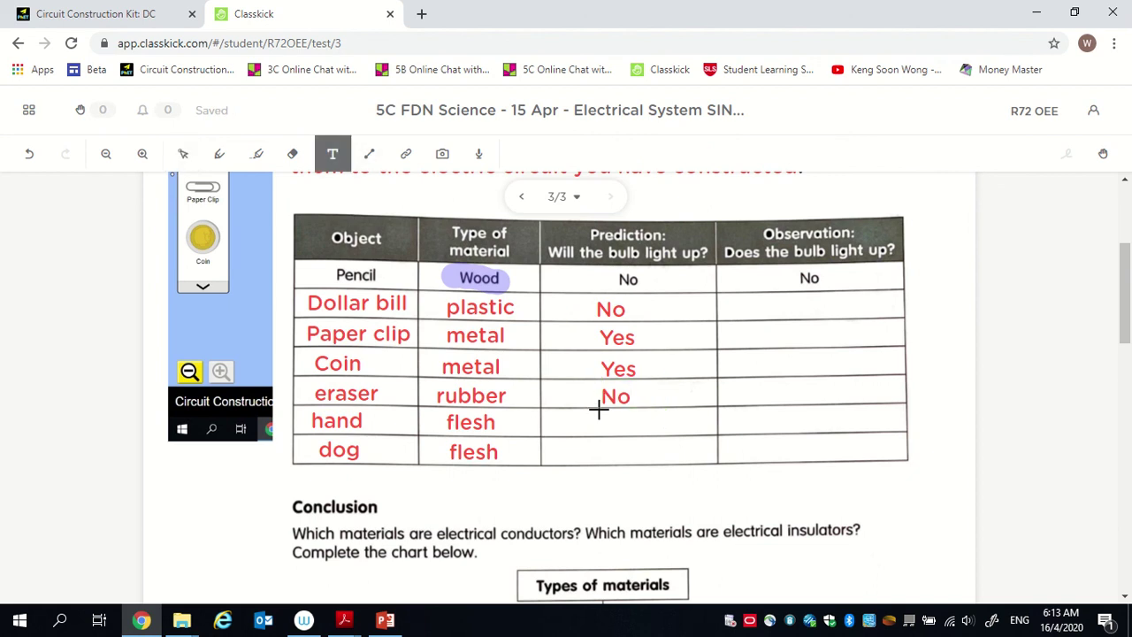
click(632, 437)
text(No)
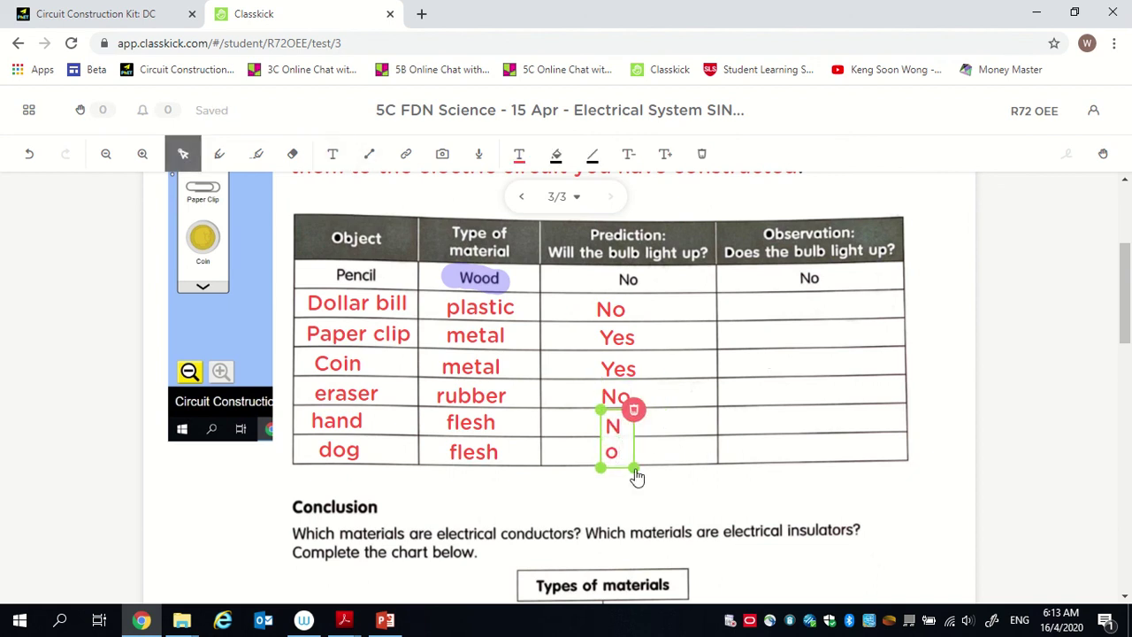
mouse_move(634, 467)
mouse_down()
mouse_move(648, 442)
mouse_move(631, 460)
mouse_move(655, 473)
mouse_up()
click(333, 155)
text(No)
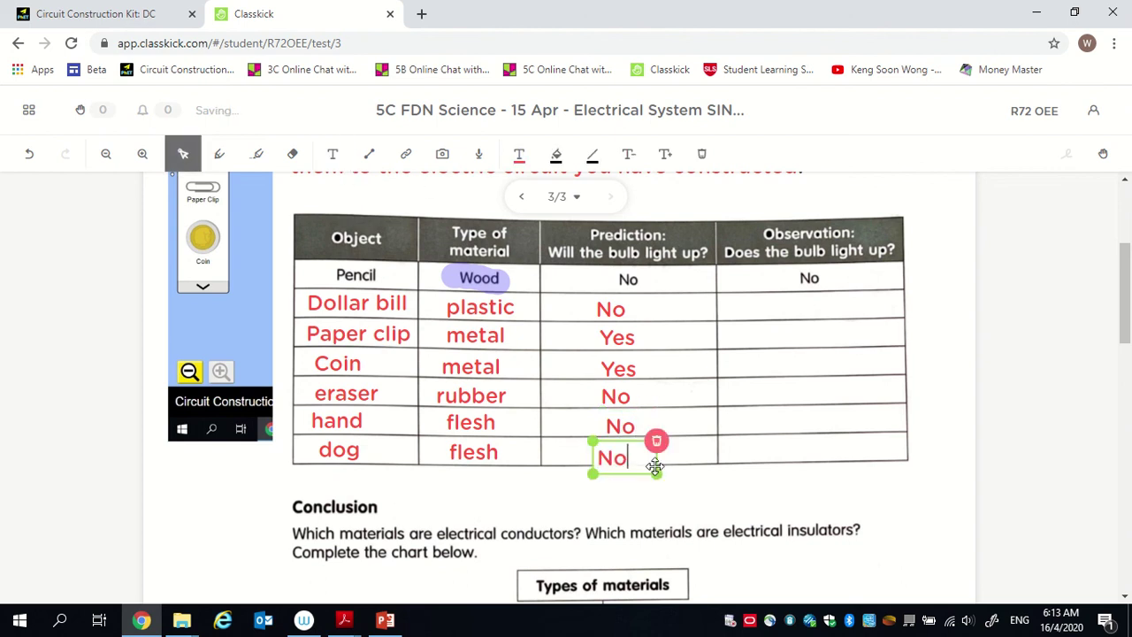
drag(605, 478, 612, 473)
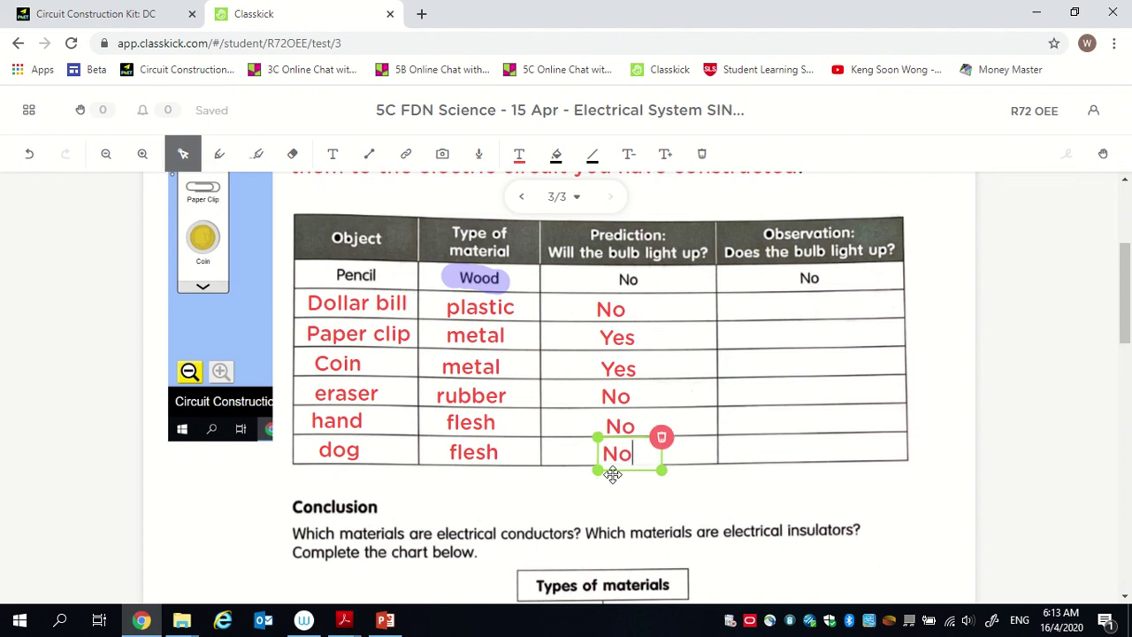
click(626, 498)
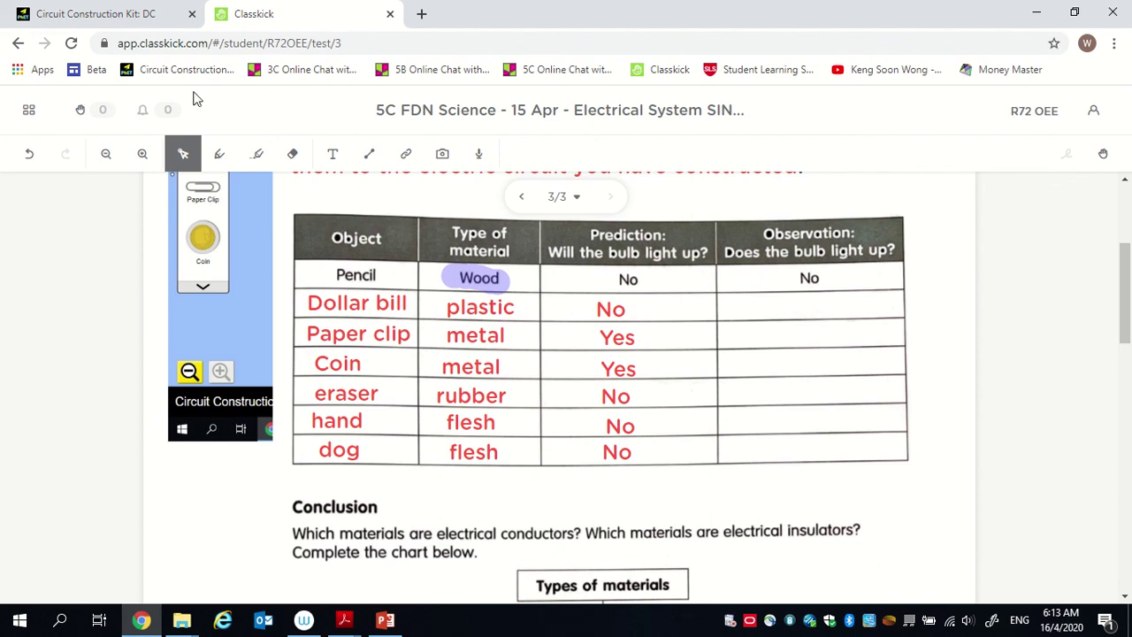
Wire a dollar bill across the circuit gap; the bulb stays dark.
click(101, 9)
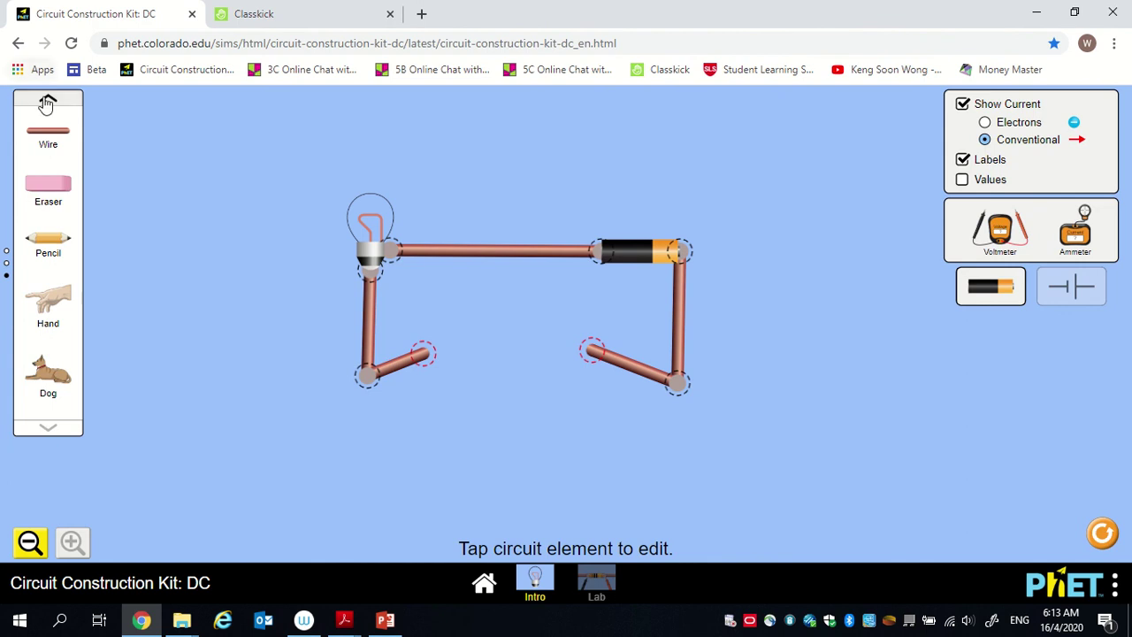
click(46, 427)
drag(41, 237, 447, 341)
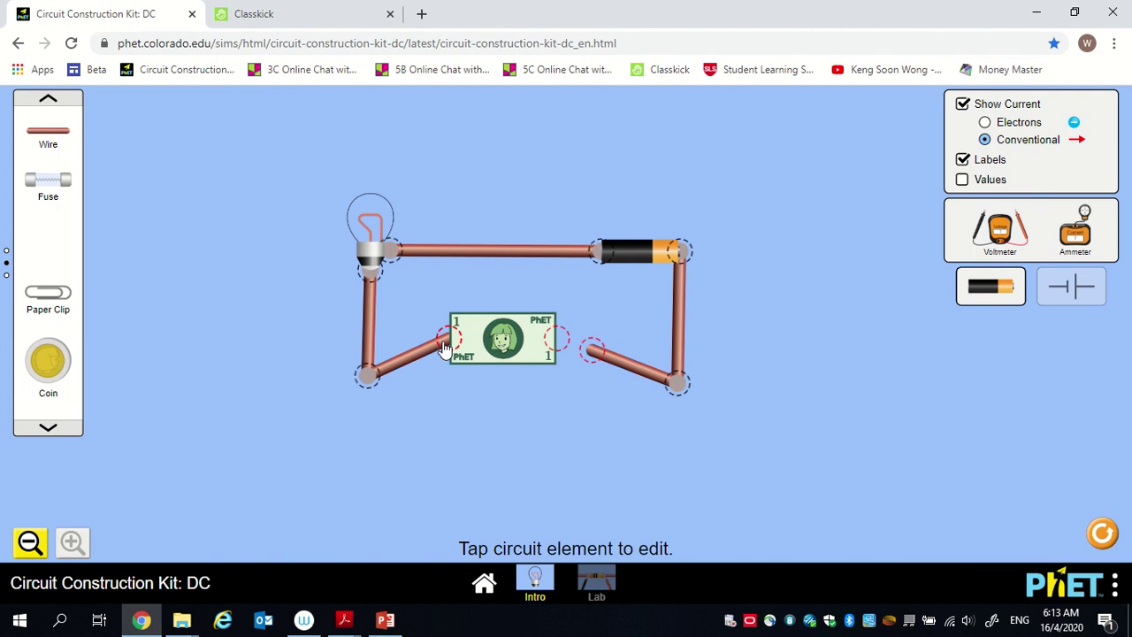
drag(593, 354, 552, 354)
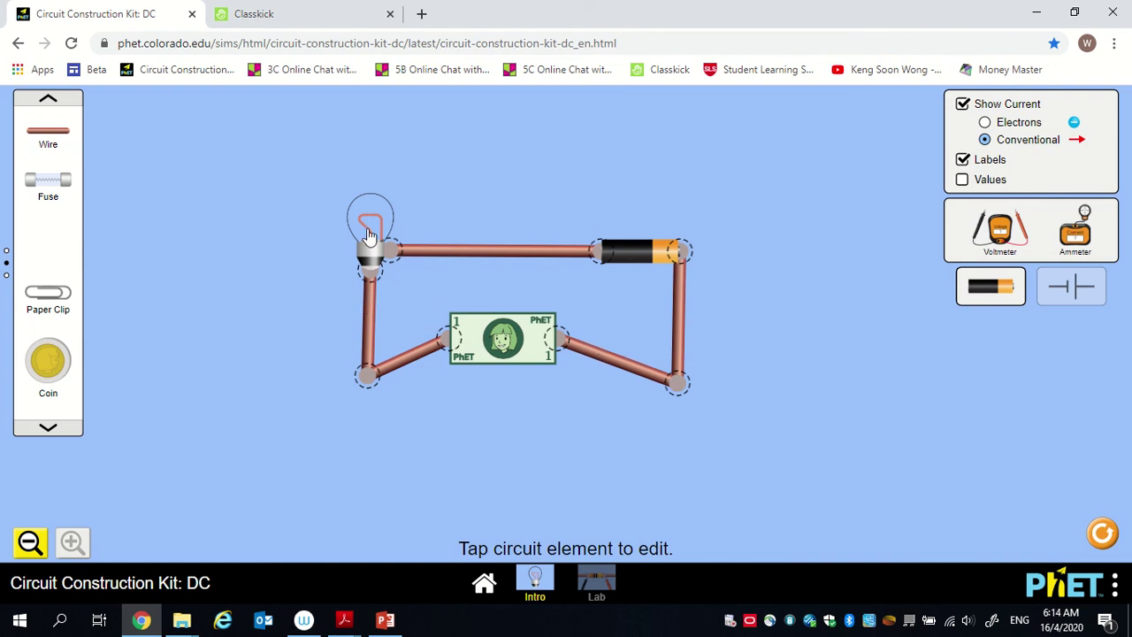
click(278, 21)
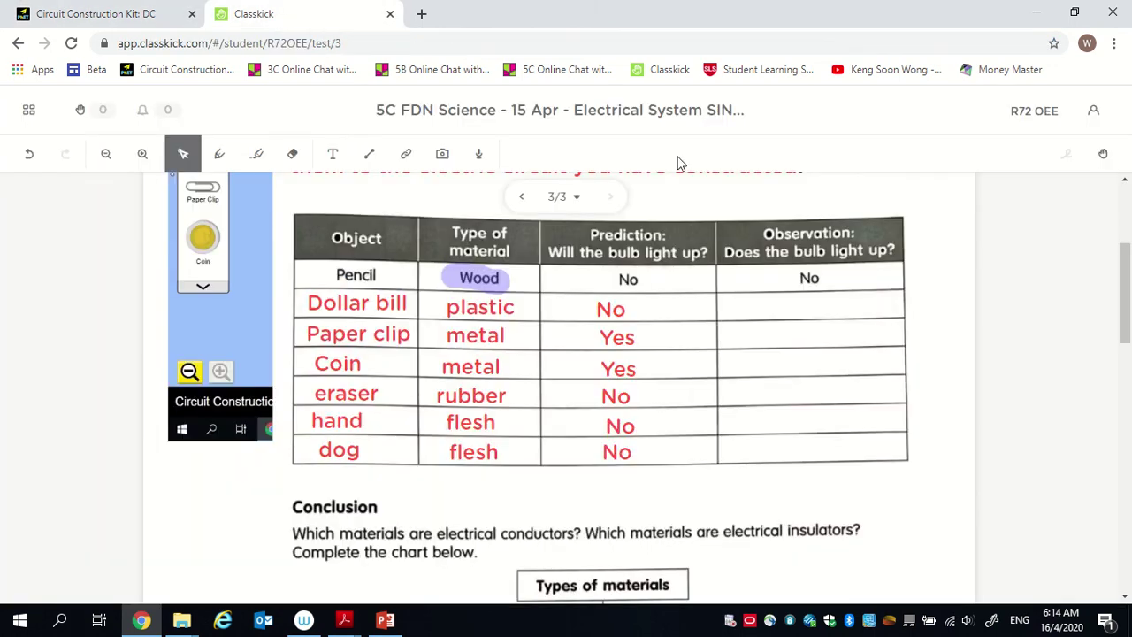
Write No in the Dollar bill Observation cell.
click(344, 159)
drag(779, 293, 837, 322)
text(No)
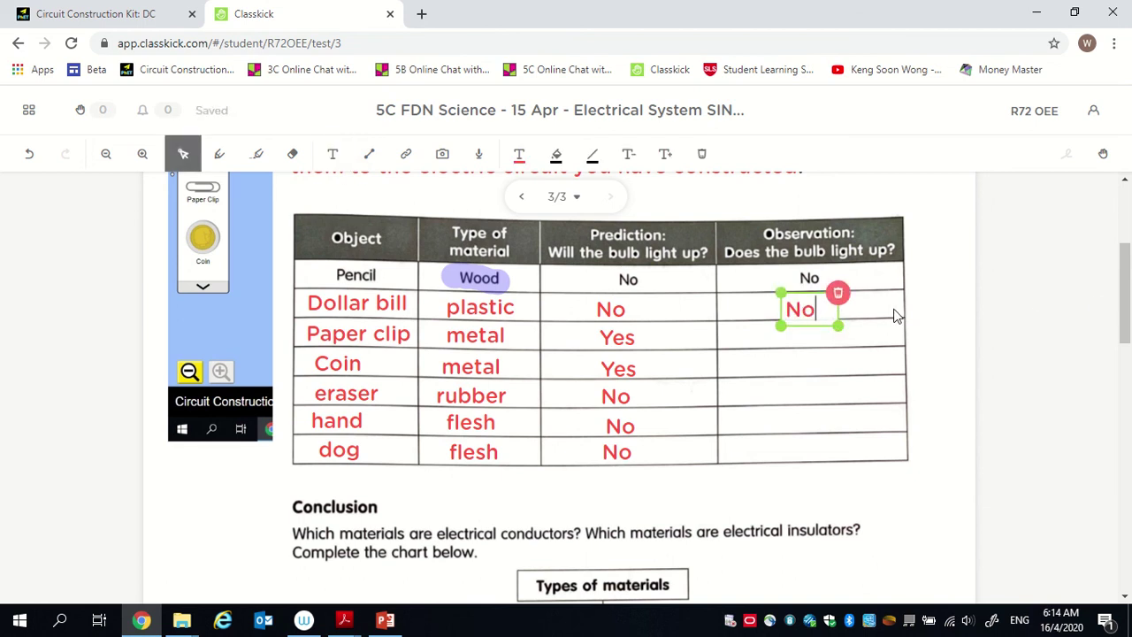
click(914, 295)
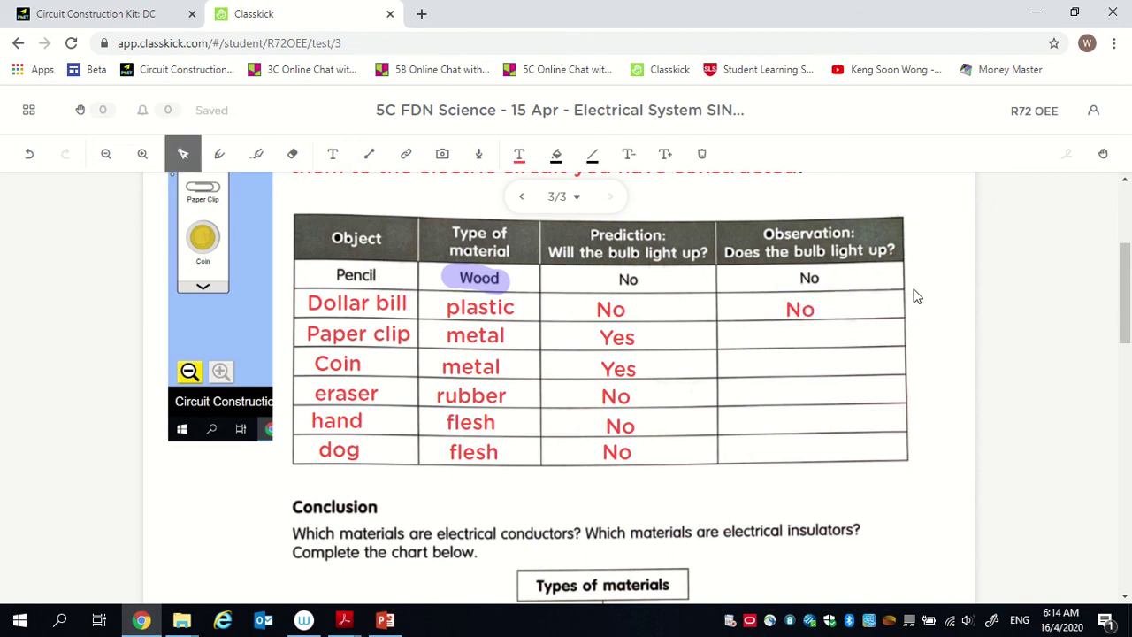
click(106, 13)
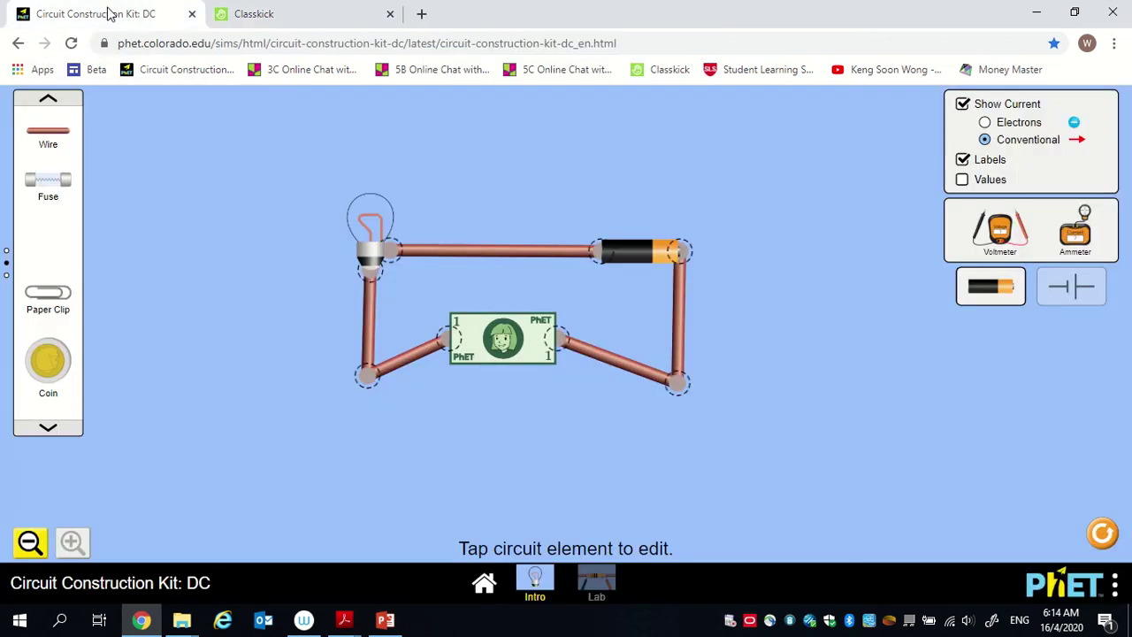
Cut the dollar bill free at both junctions and delete it.
click(449, 336)
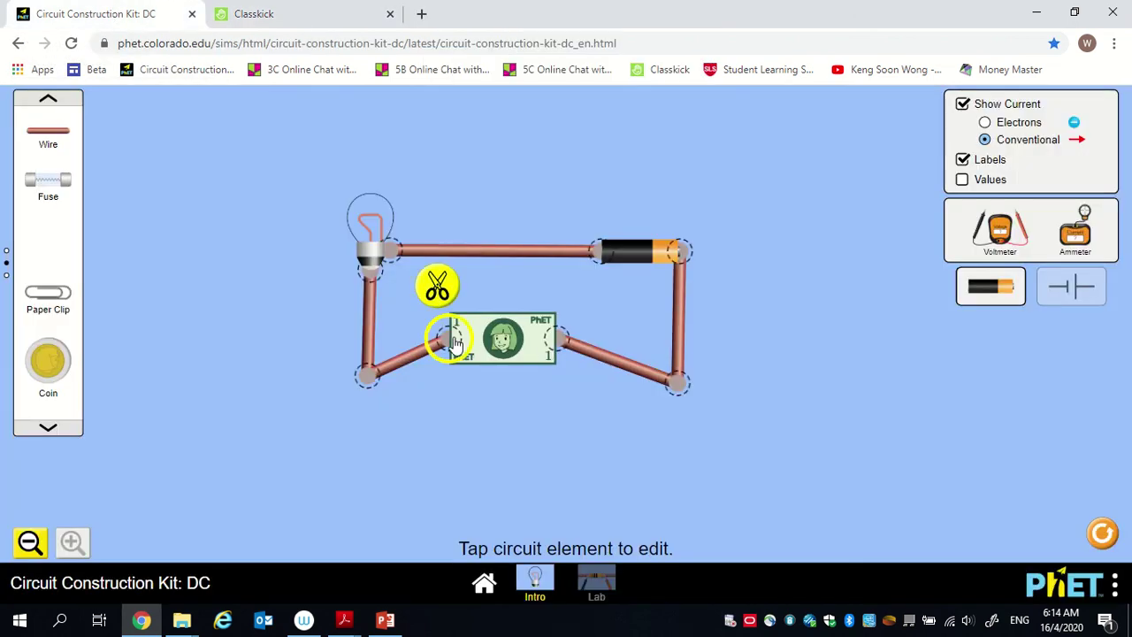
click(437, 283)
click(571, 334)
click(591, 279)
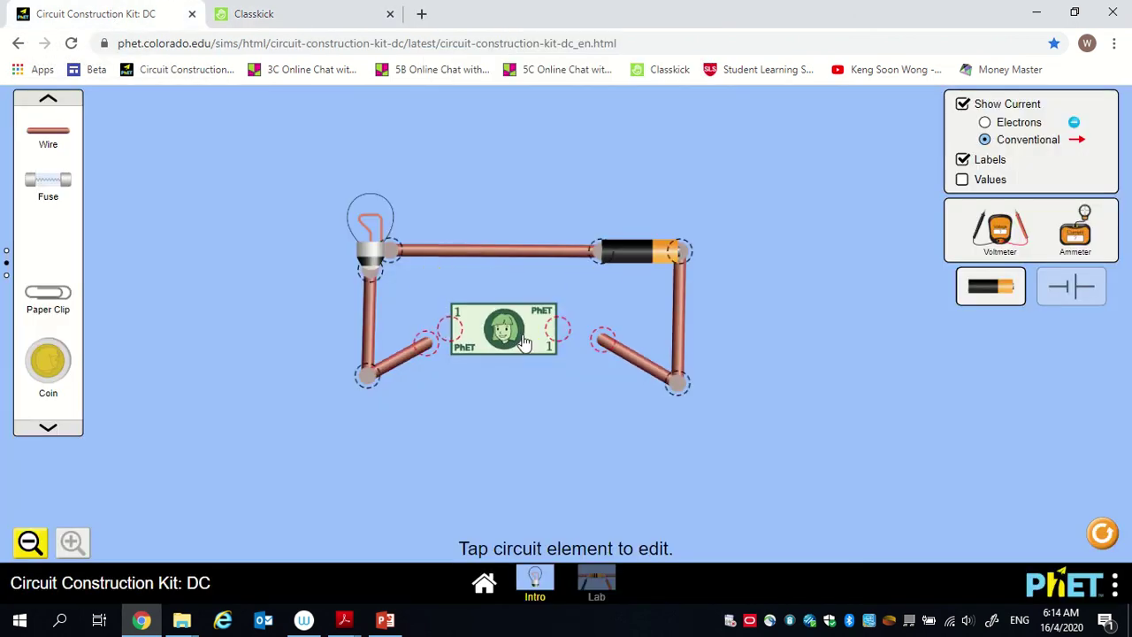
click(529, 341)
click(555, 534)
Wire a paper clip into the gap so the bulb lights.
drag(36, 299, 518, 336)
drag(428, 346, 482, 345)
drag(598, 347, 547, 333)
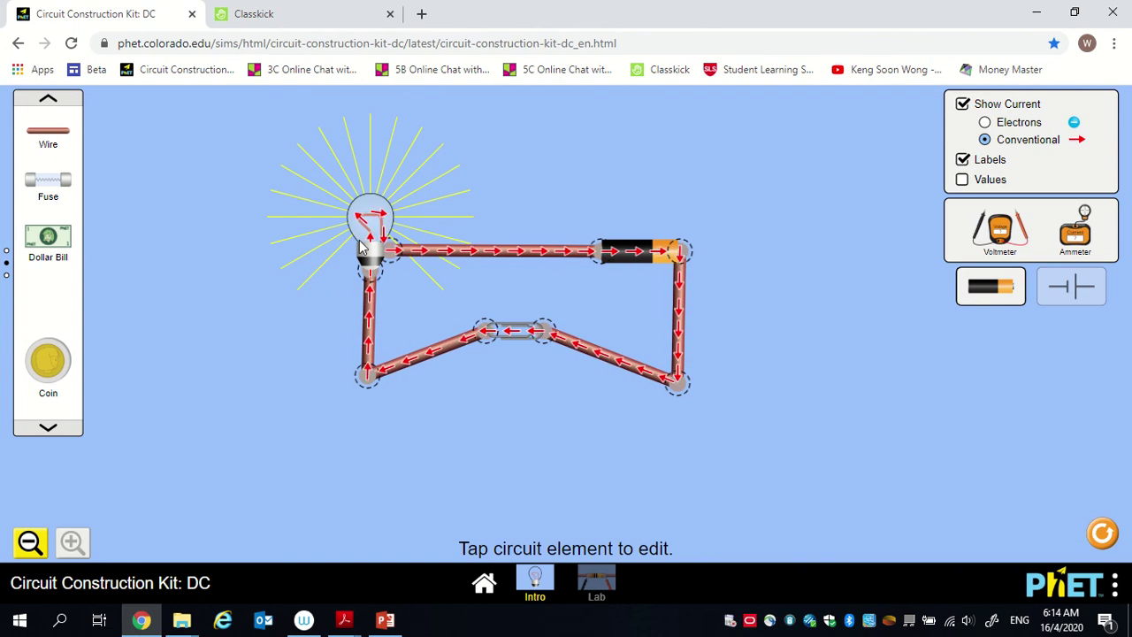
click(307, 10)
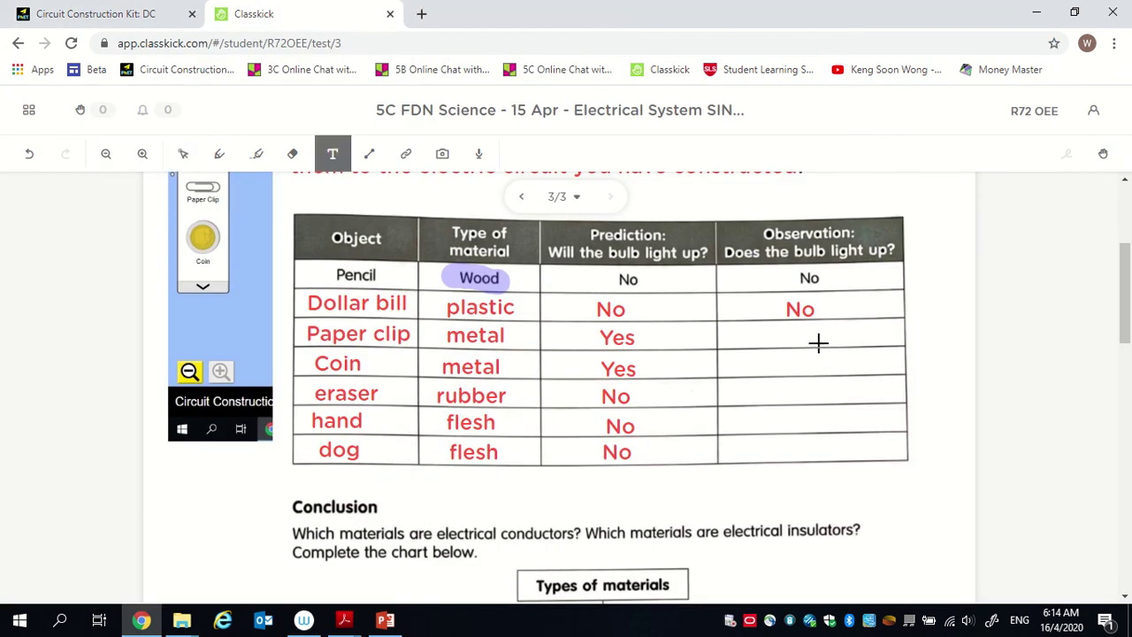
Write Yes in the Paper clip Observation cell, widening the box to one line.
click(783, 323)
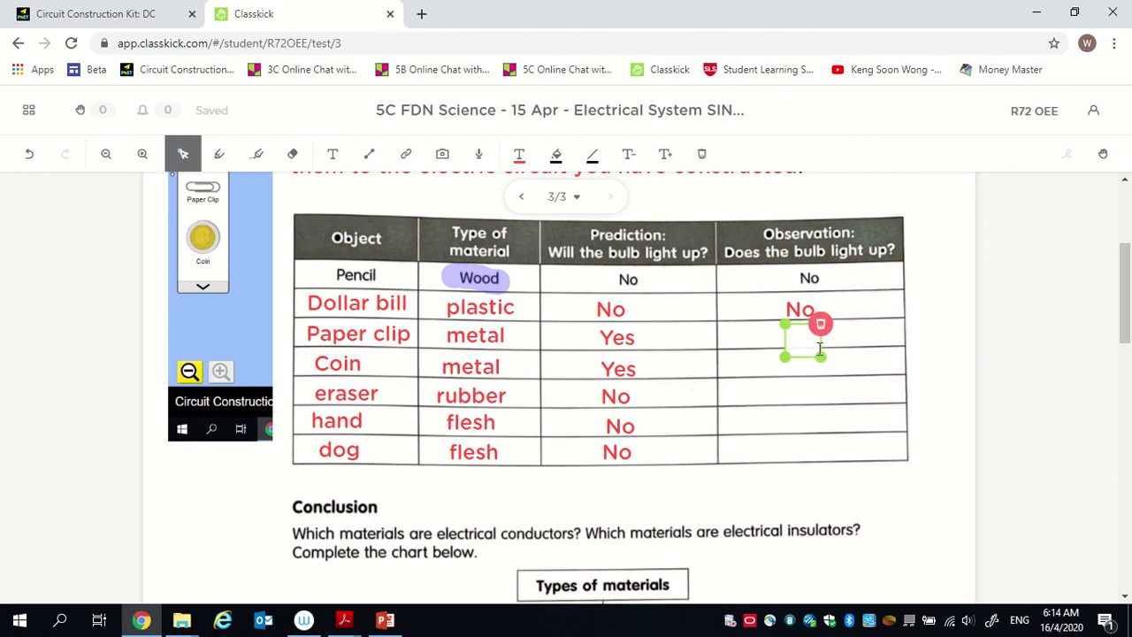
text(Yes)
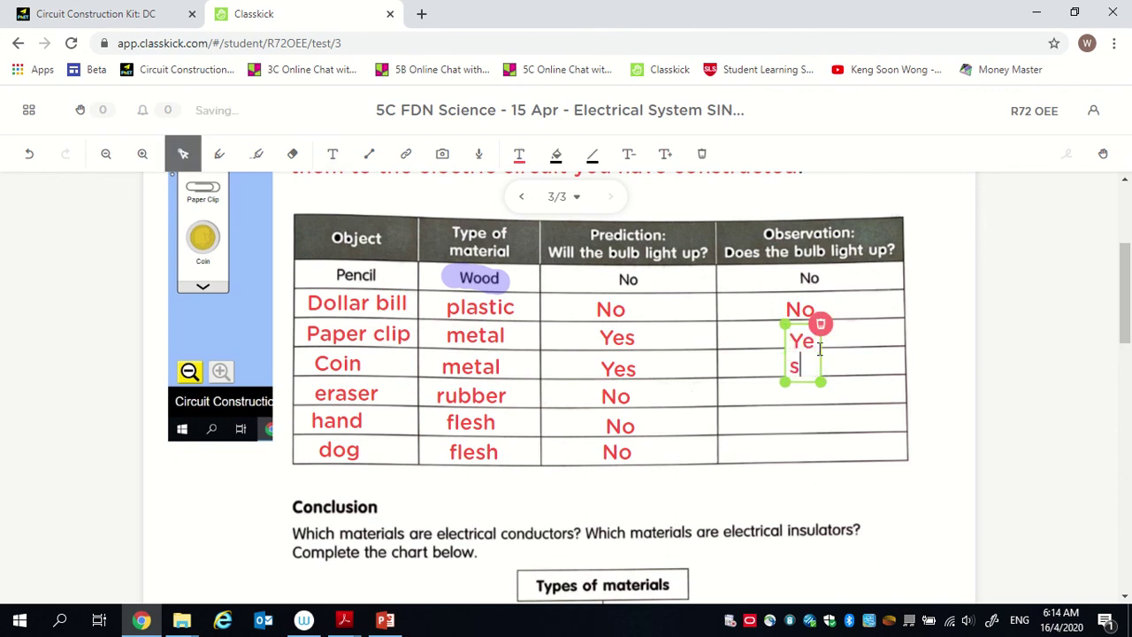
drag(820, 381, 813, 354)
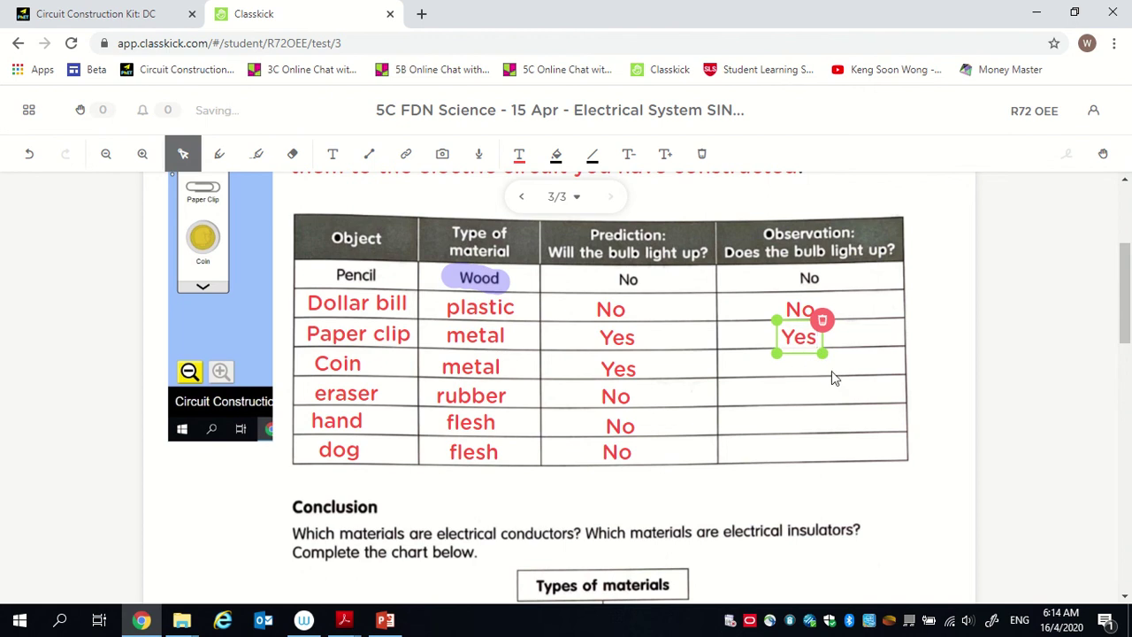
click(121, 12)
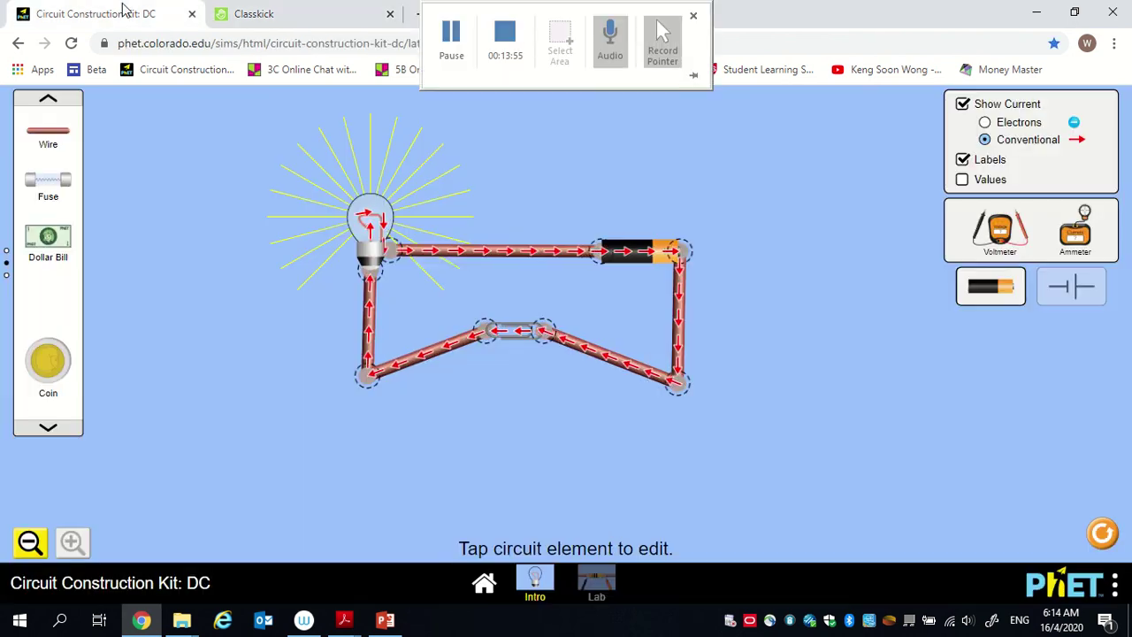
Replace the paper clip with a coin wired into the gap, lighting the bulb.
click(504, 335)
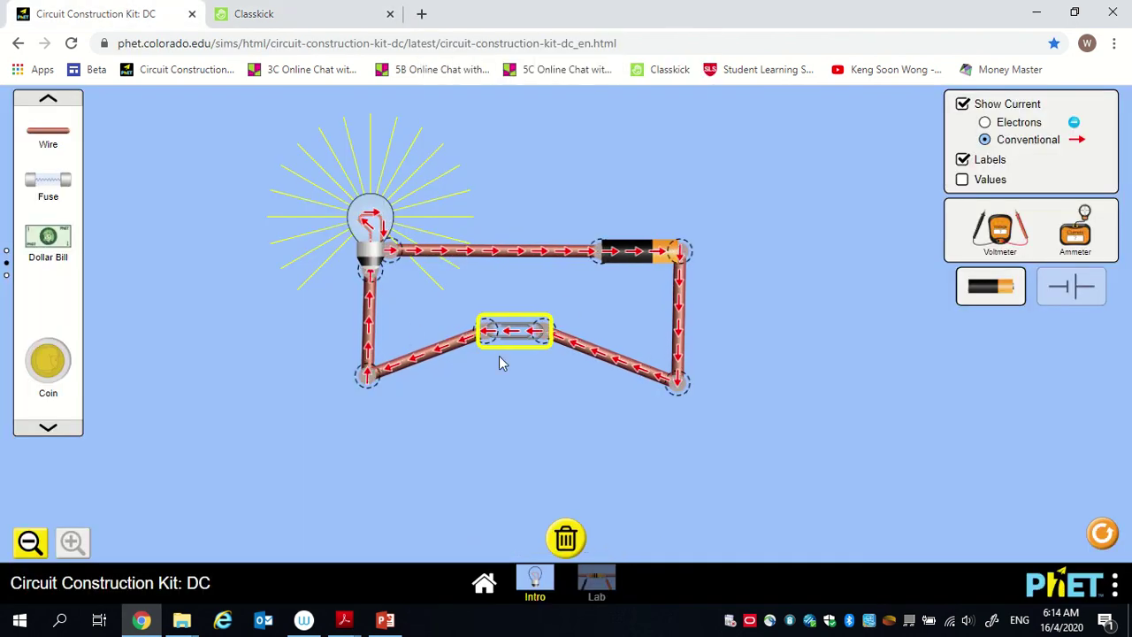
click(566, 538)
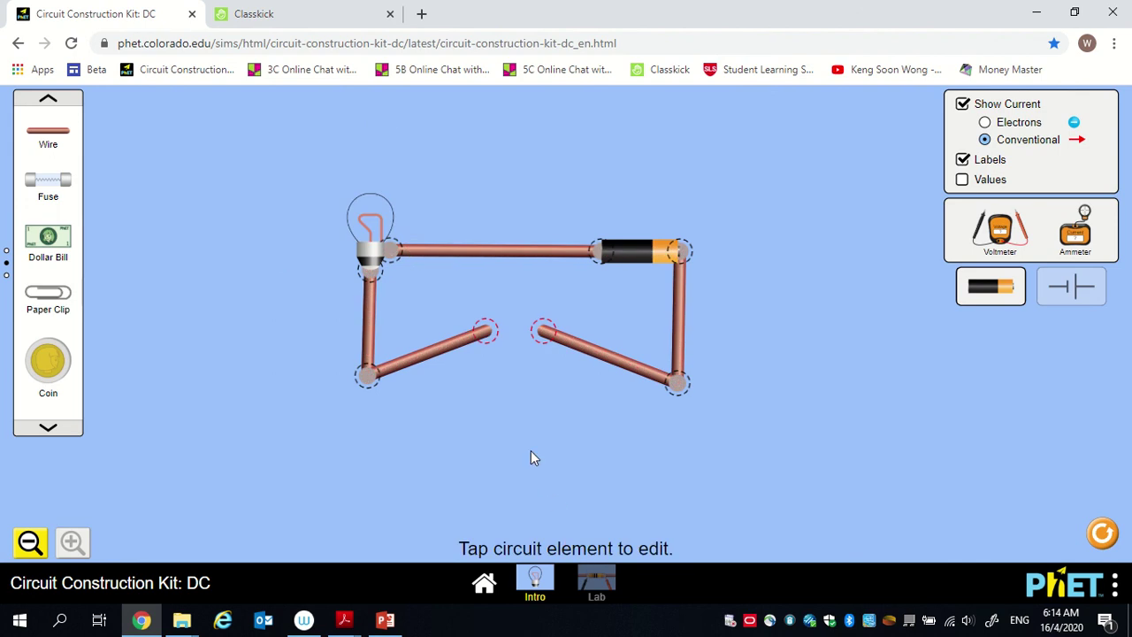
drag(47, 405, 515, 378)
drag(486, 329, 481, 369)
drag(550, 363, 550, 355)
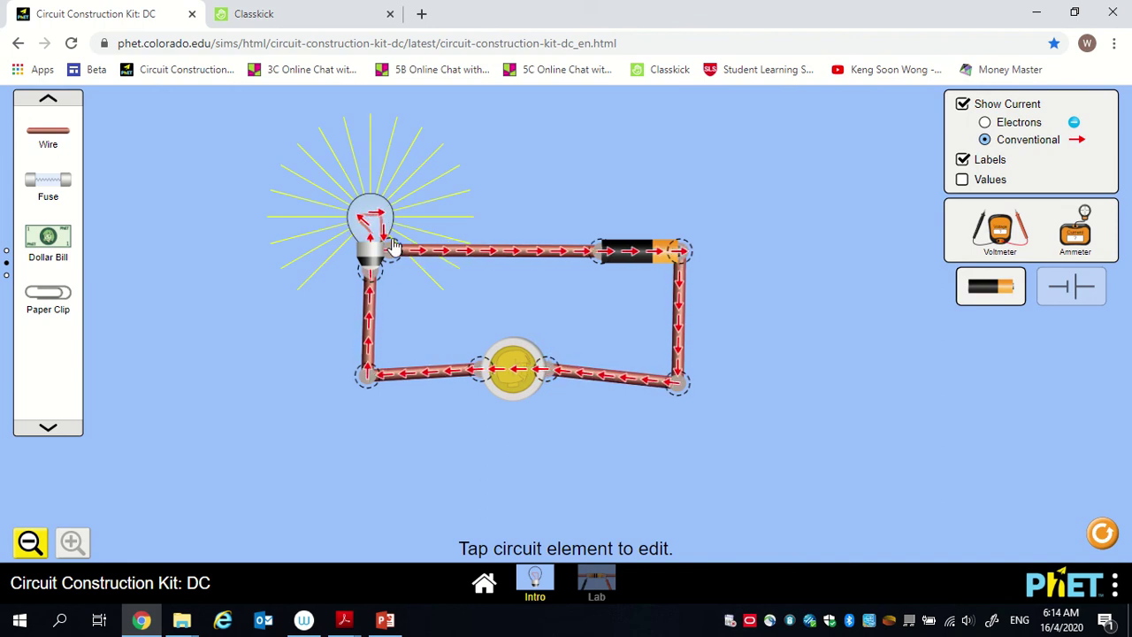
click(311, 14)
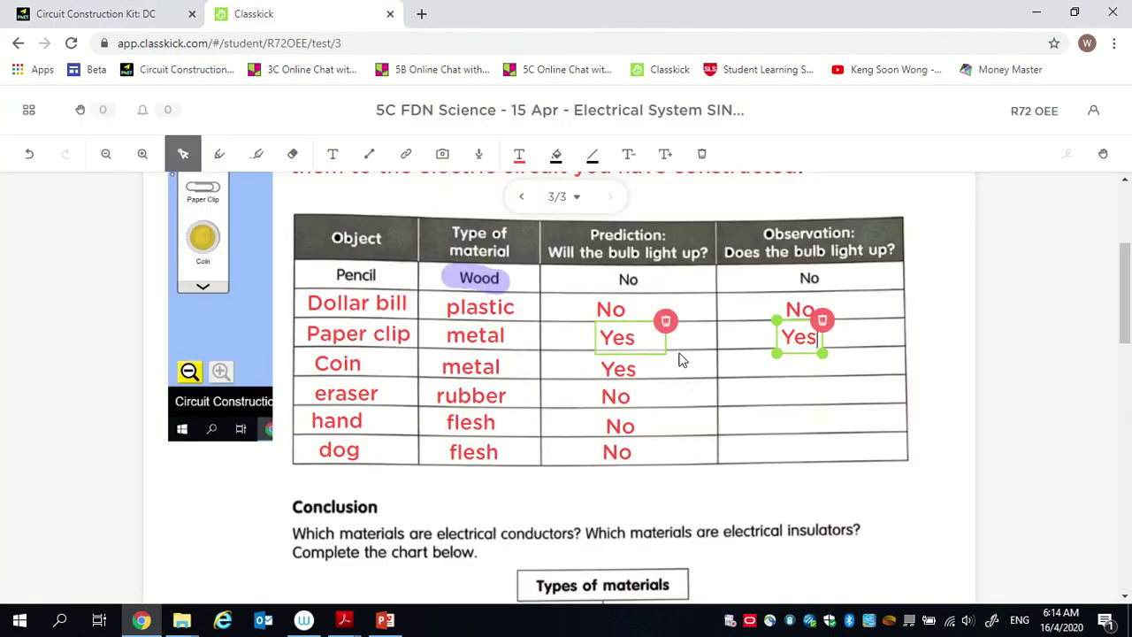
Enter Yes in the Coin row's Observation cell, then go back to the coin circuit.
click(805, 372)
click(334, 155)
drag(779, 351, 827, 378)
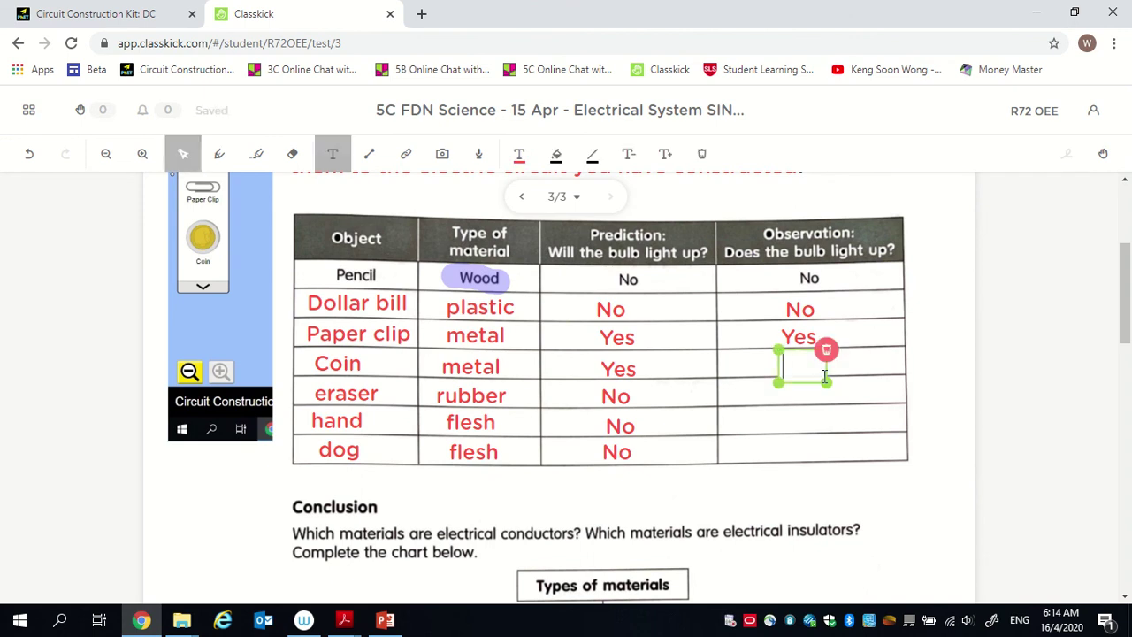
text(Yes)
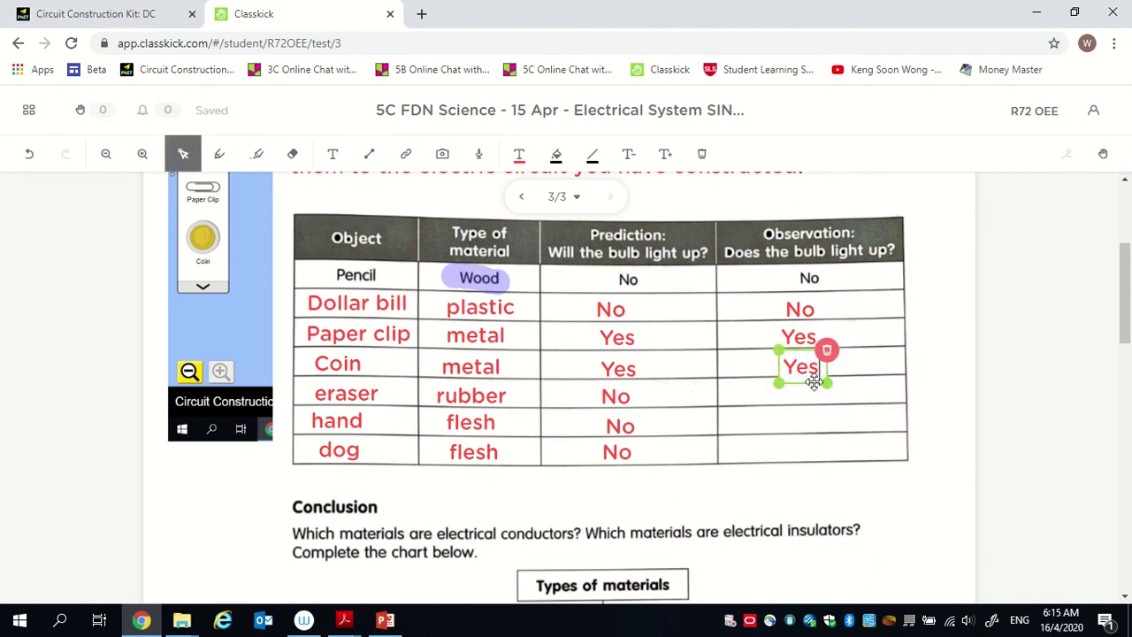
drag(810, 382, 812, 379)
click(1018, 359)
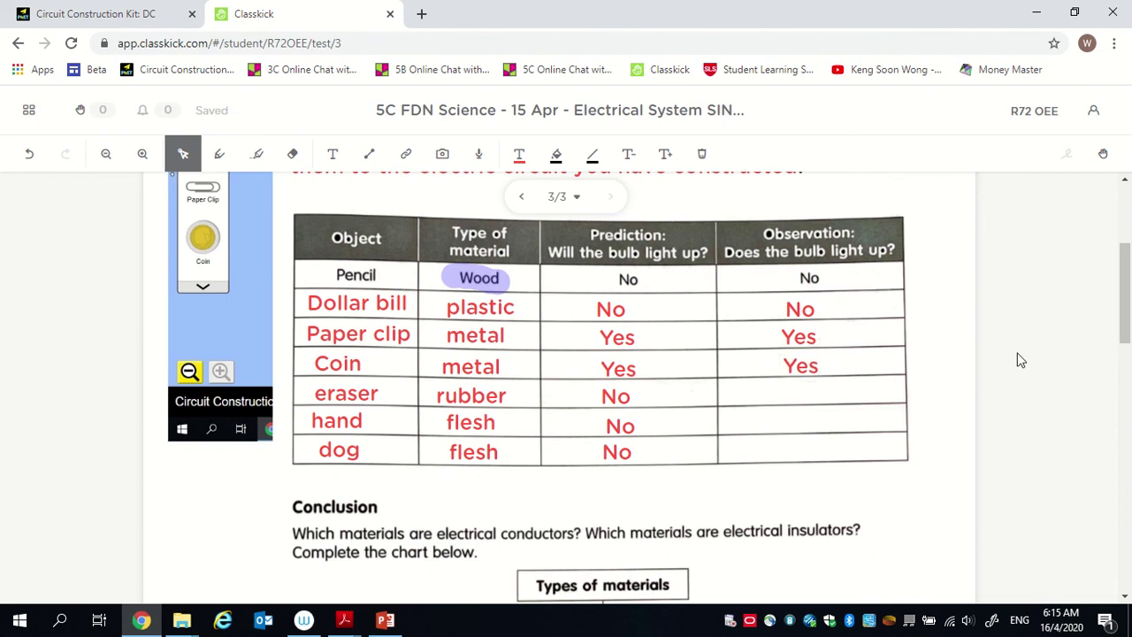
click(81, 12)
click(509, 381)
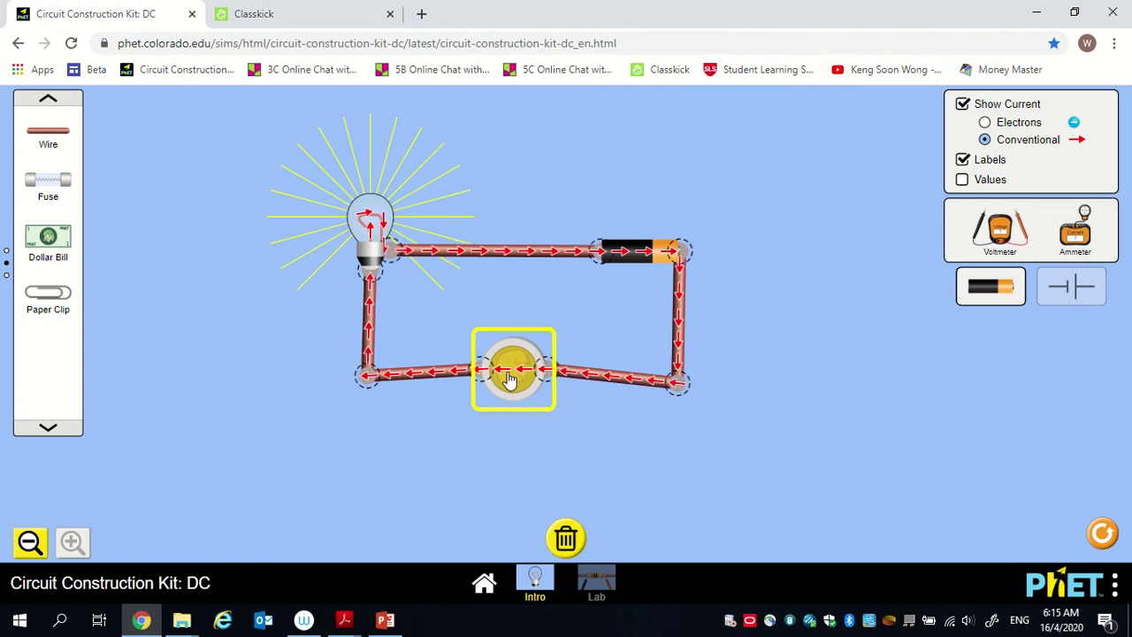
Replace the coin with the toolbox Eraser and connect both wire ends to it.
click(566, 536)
click(51, 430)
mouse_move(55, 186)
mouse_down()
mouse_move(493, 345)
mouse_move(519, 411)
mouse_move(478, 402)
mouse_up()
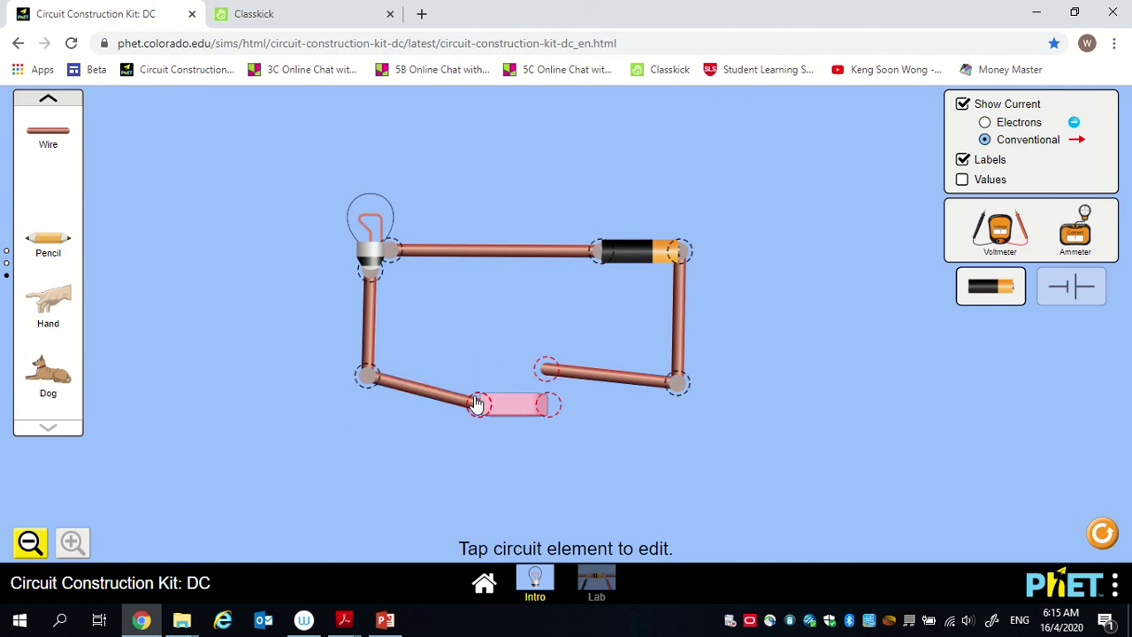
drag(547, 371, 552, 403)
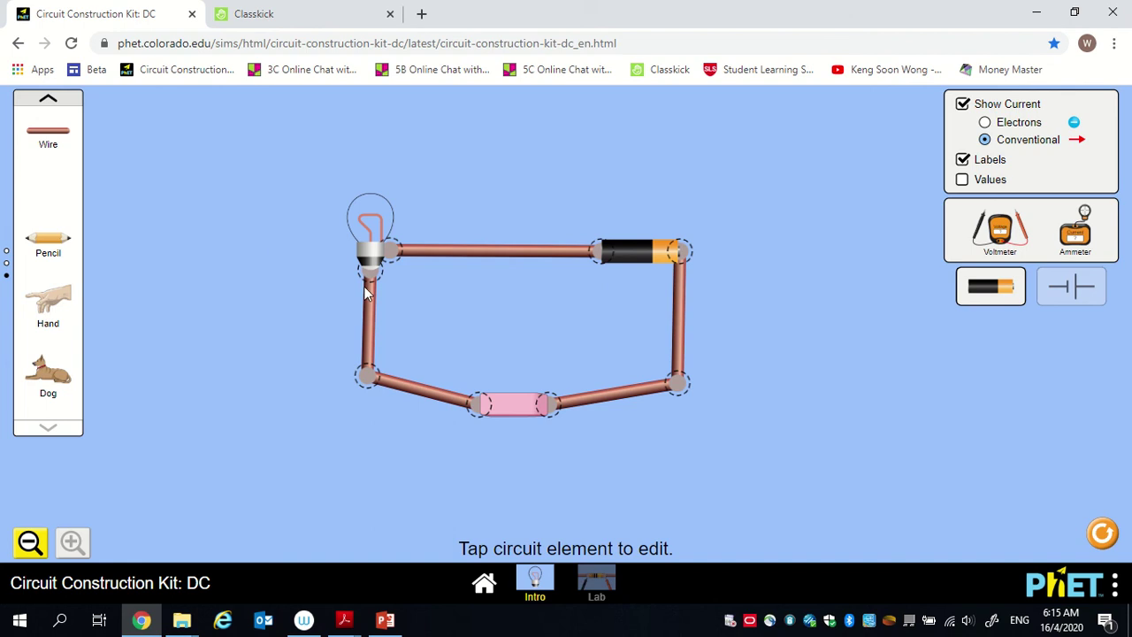
click(268, 11)
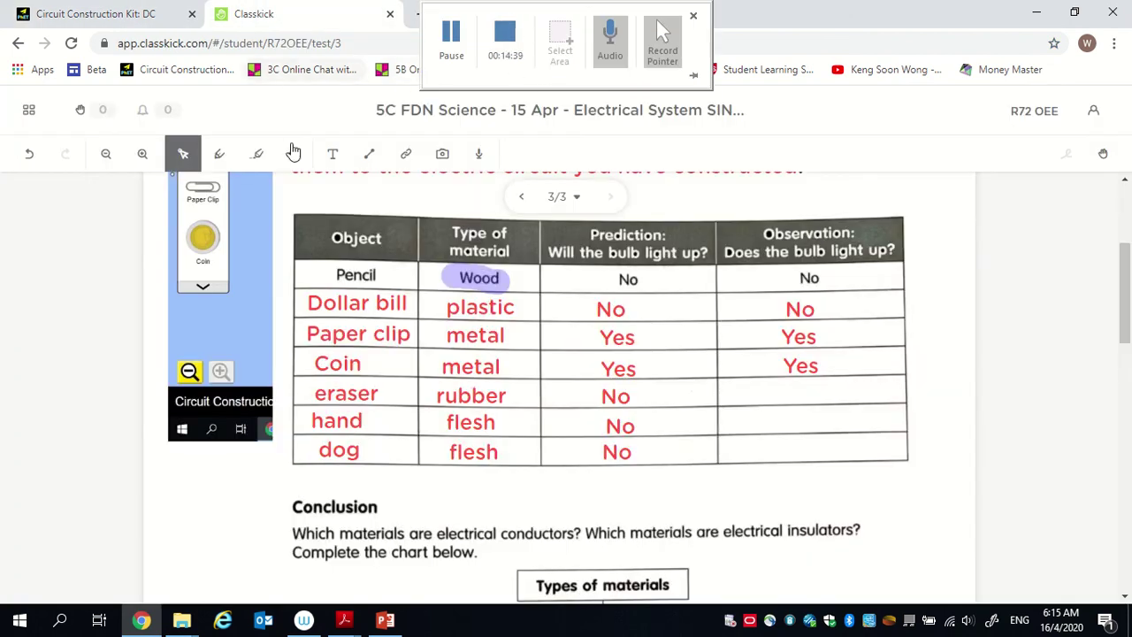
Write No in the eraser row's Observation cell and align it.
click(333, 154)
mouse_move(785, 382)
mouse_down()
mouse_move(828, 395)
mouse_move(842, 416)
mouse_up()
text(No)
drag(825, 415, 822, 414)
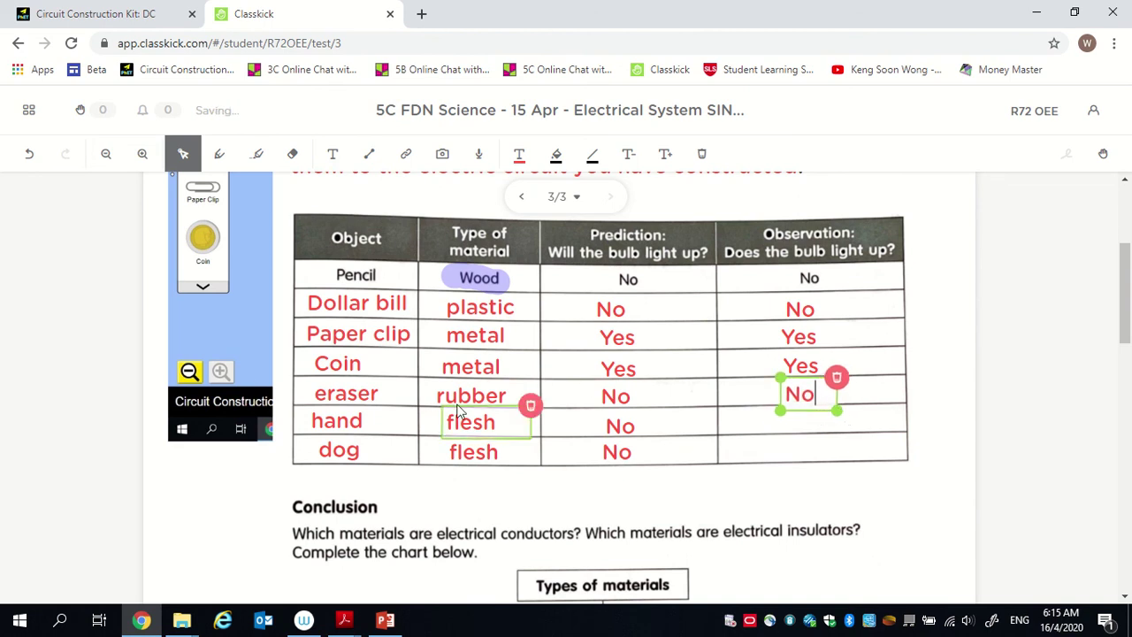
click(110, 14)
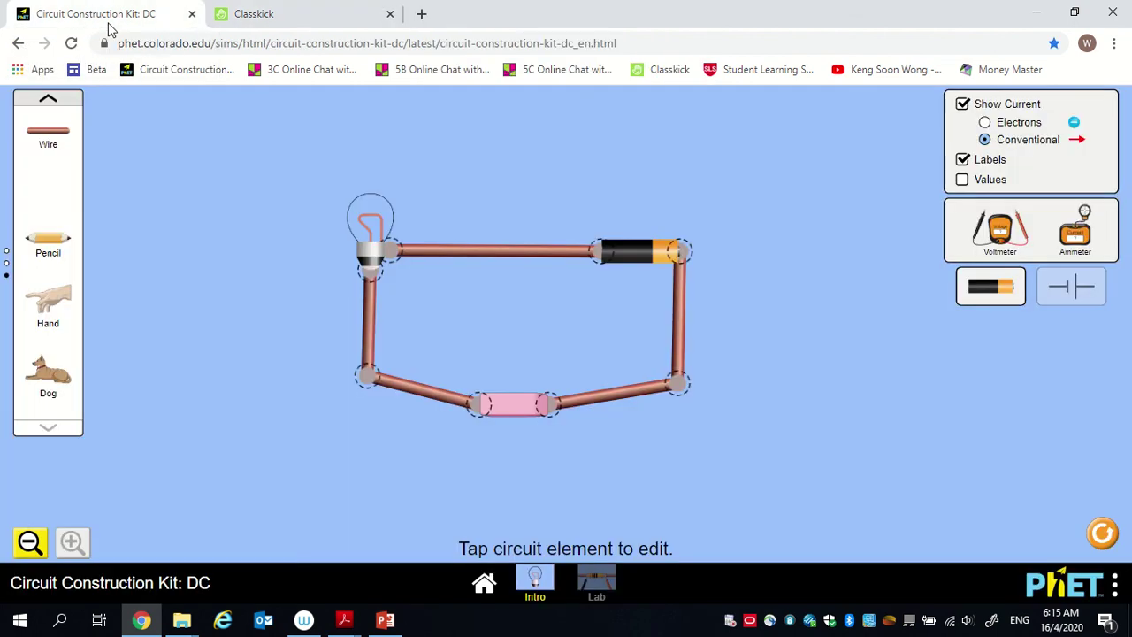
Swap the eraser for the Hand, wiring the left and right open ends to it.
click(526, 423)
click(567, 537)
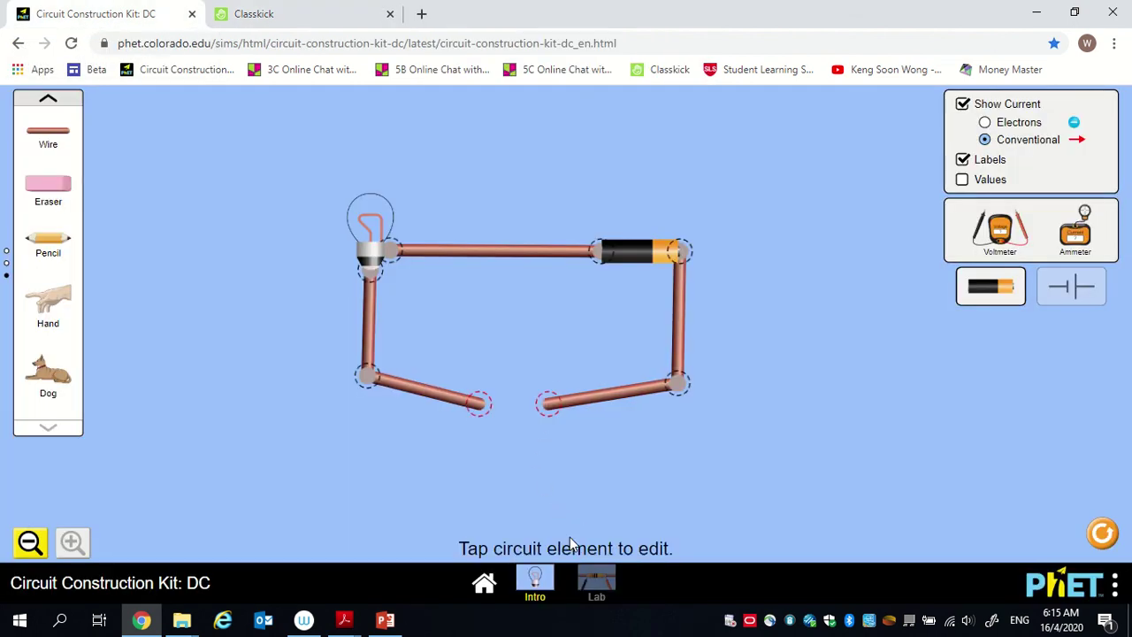
drag(48, 305, 517, 362)
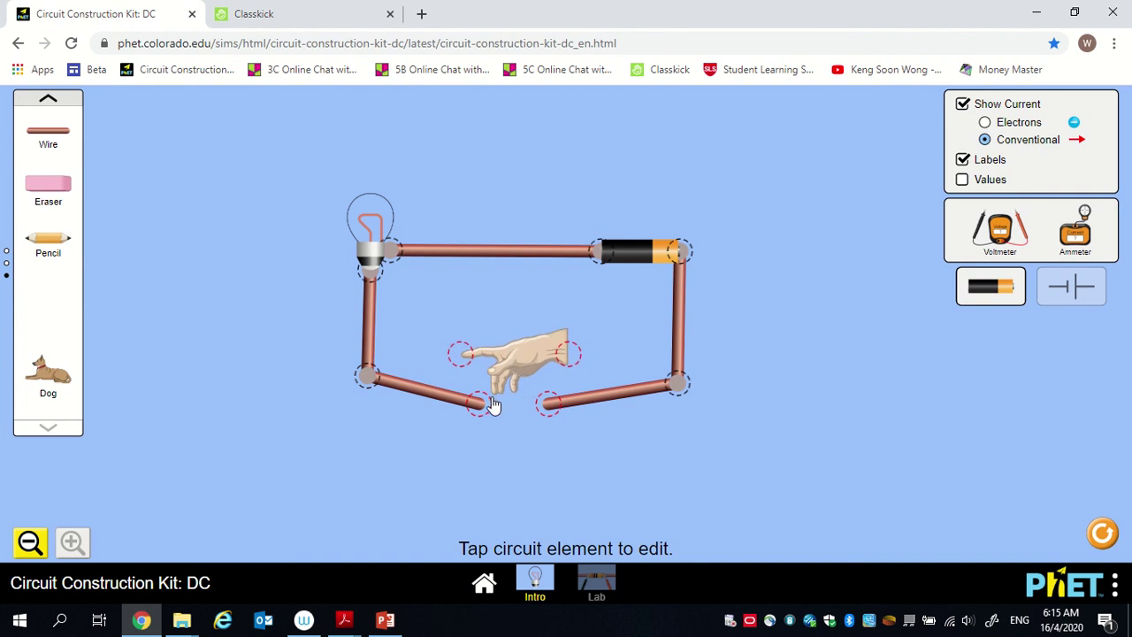
drag(486, 413, 460, 358)
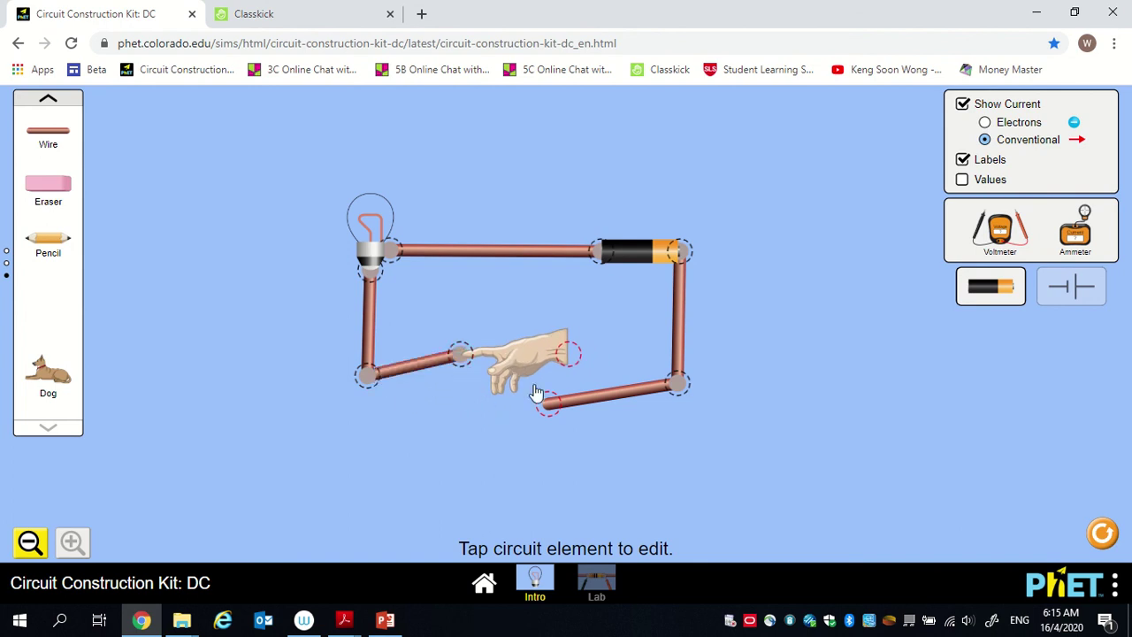
drag(547, 409, 568, 368)
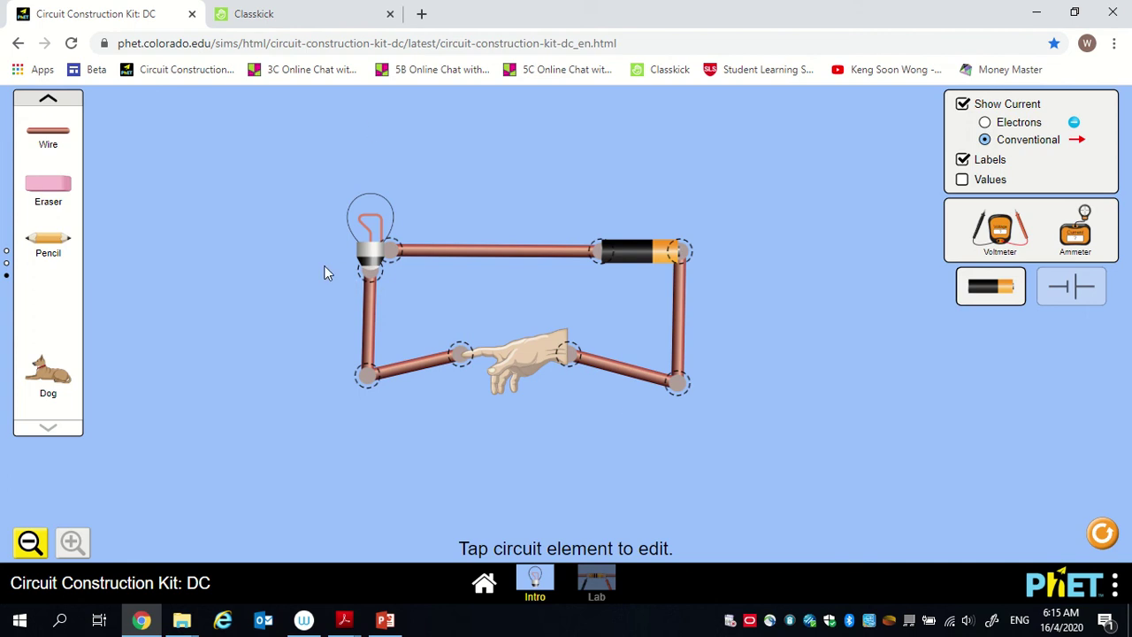
click(315, 10)
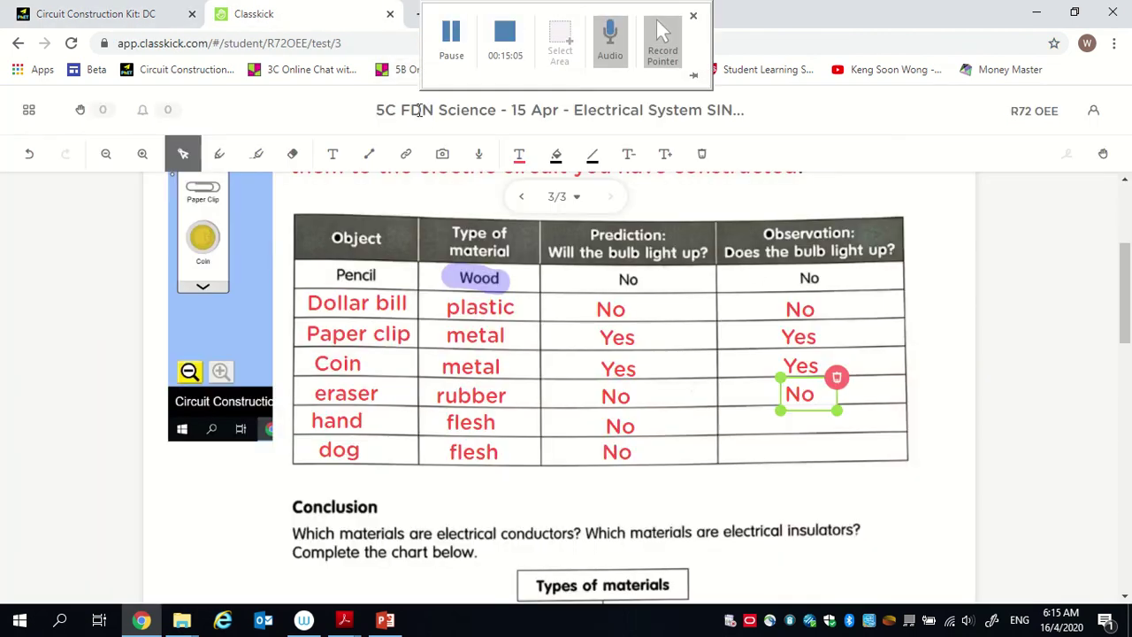
Add No to the hand row's Observation cell, nudged slightly left into line.
click(332, 154)
drag(786, 406, 840, 434)
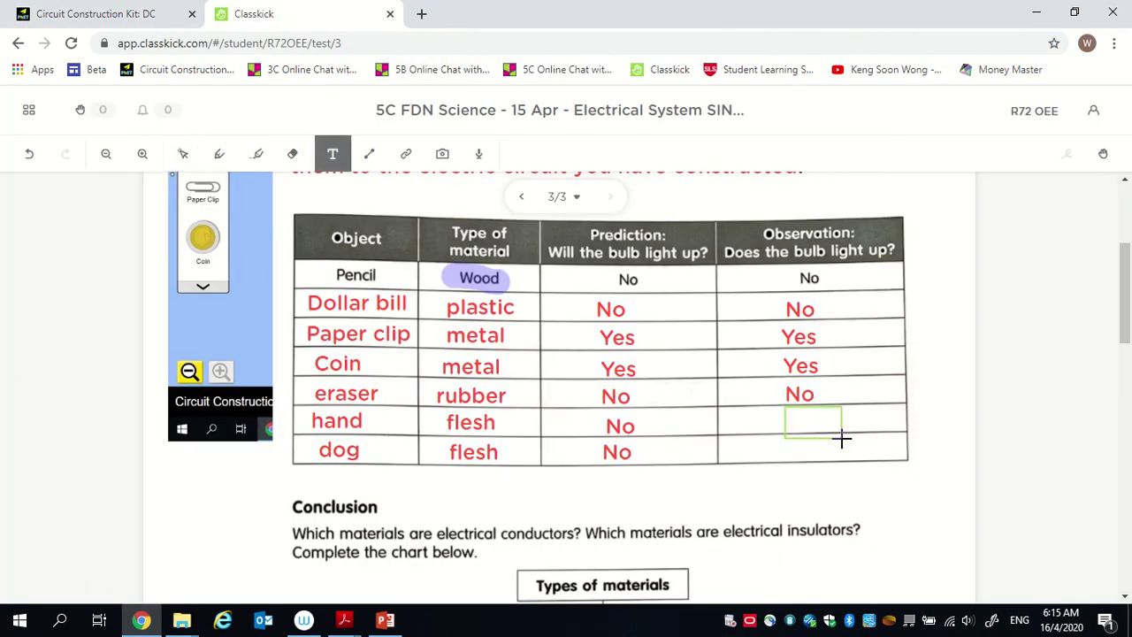
text(No)
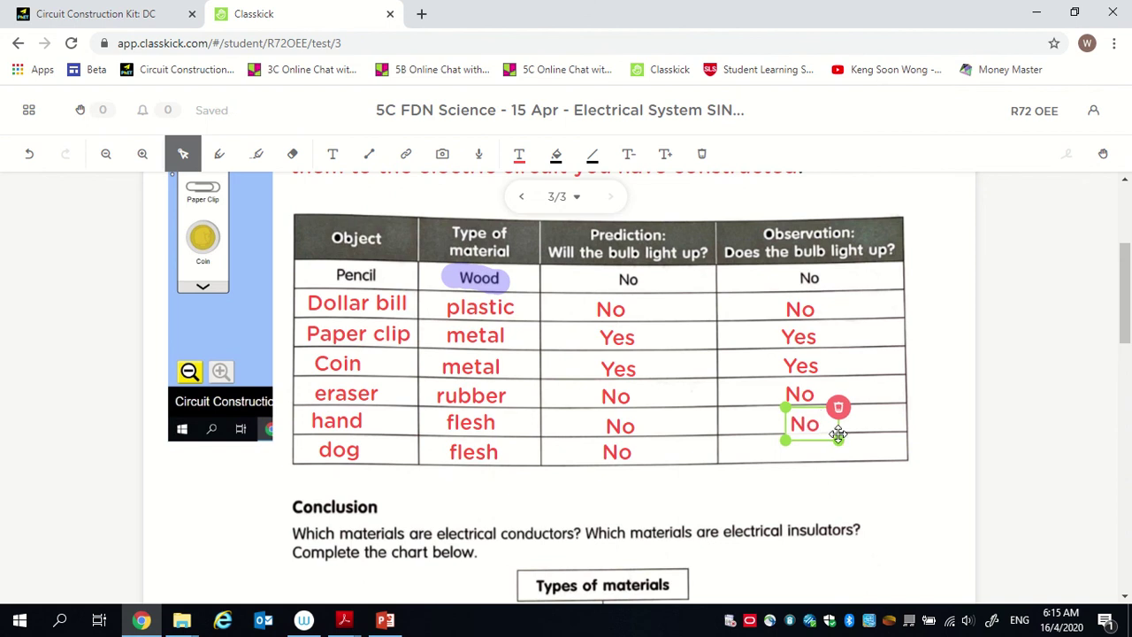
drag(822, 443, 813, 444)
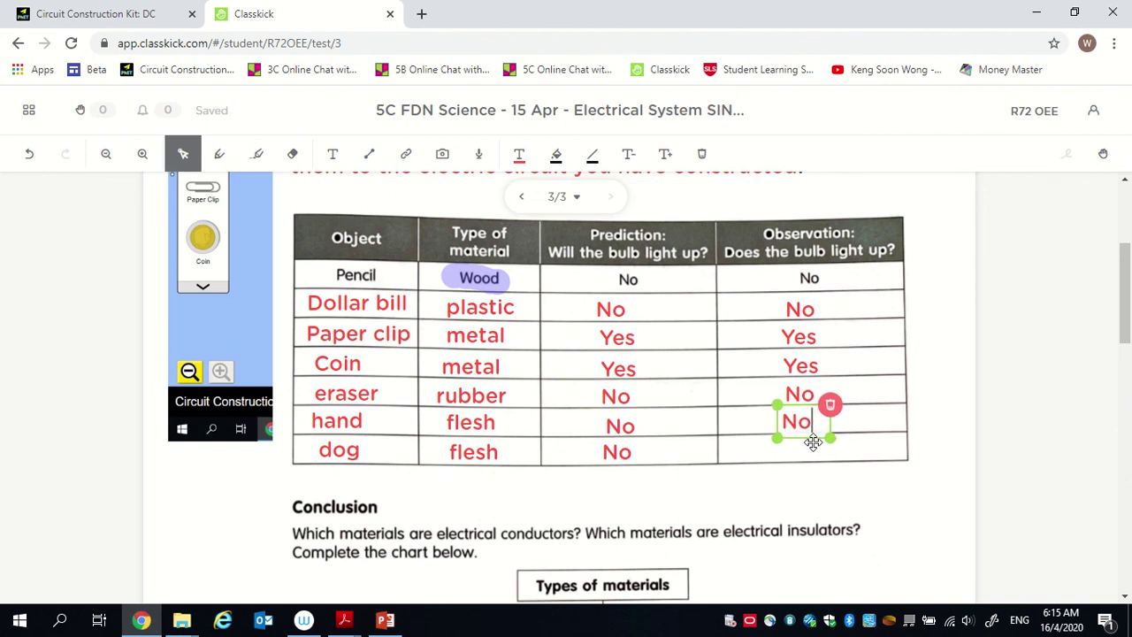
click(648, 458)
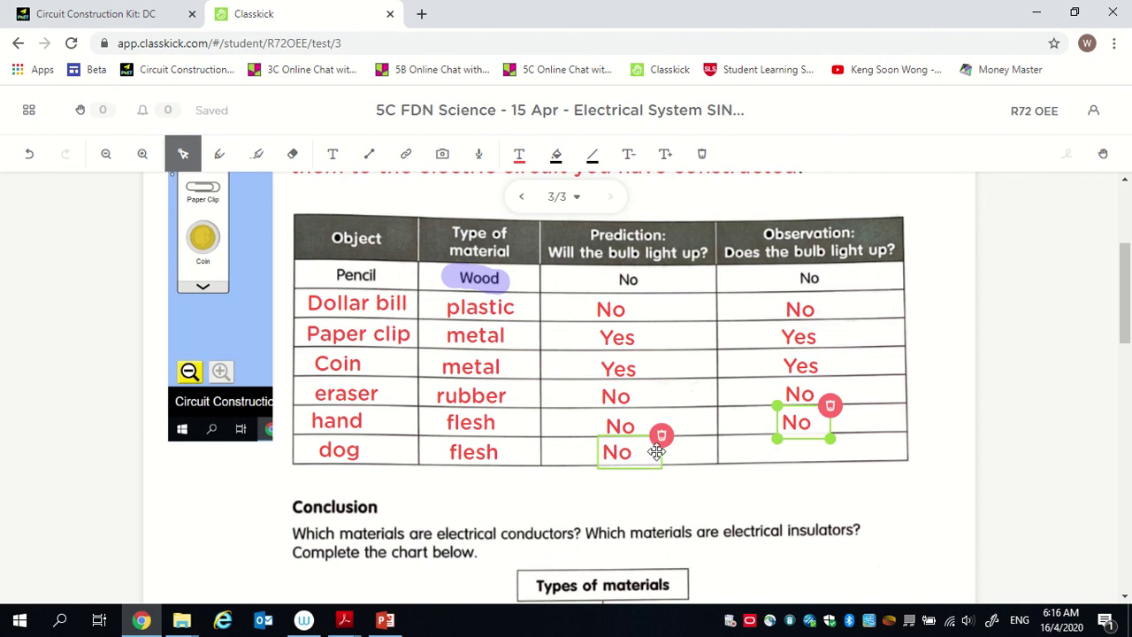
click(502, 329)
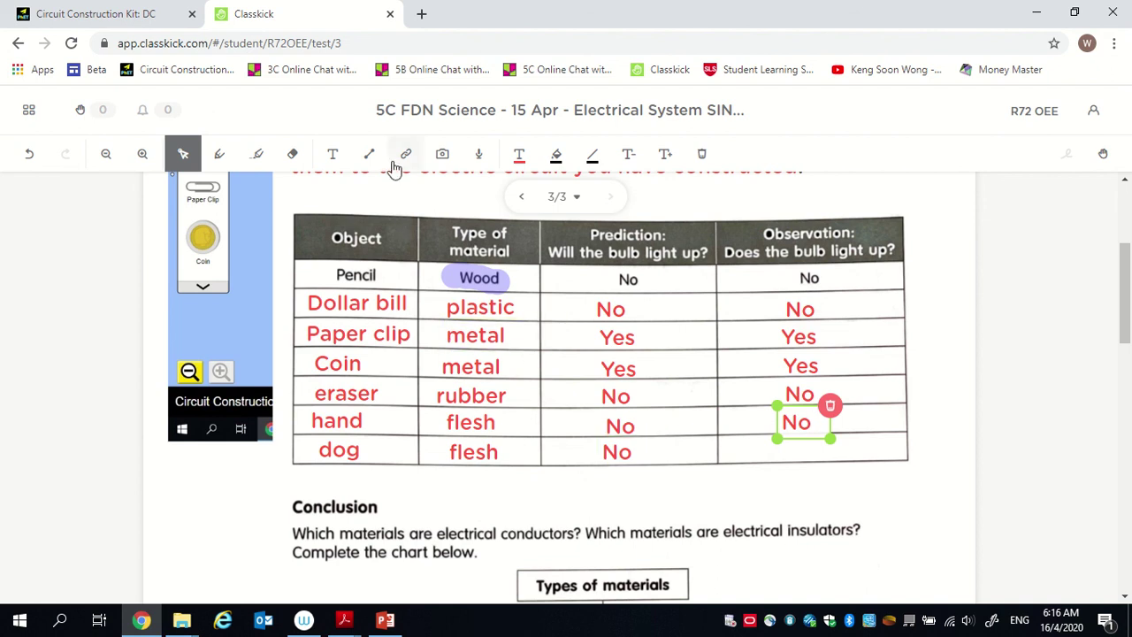
click(146, 22)
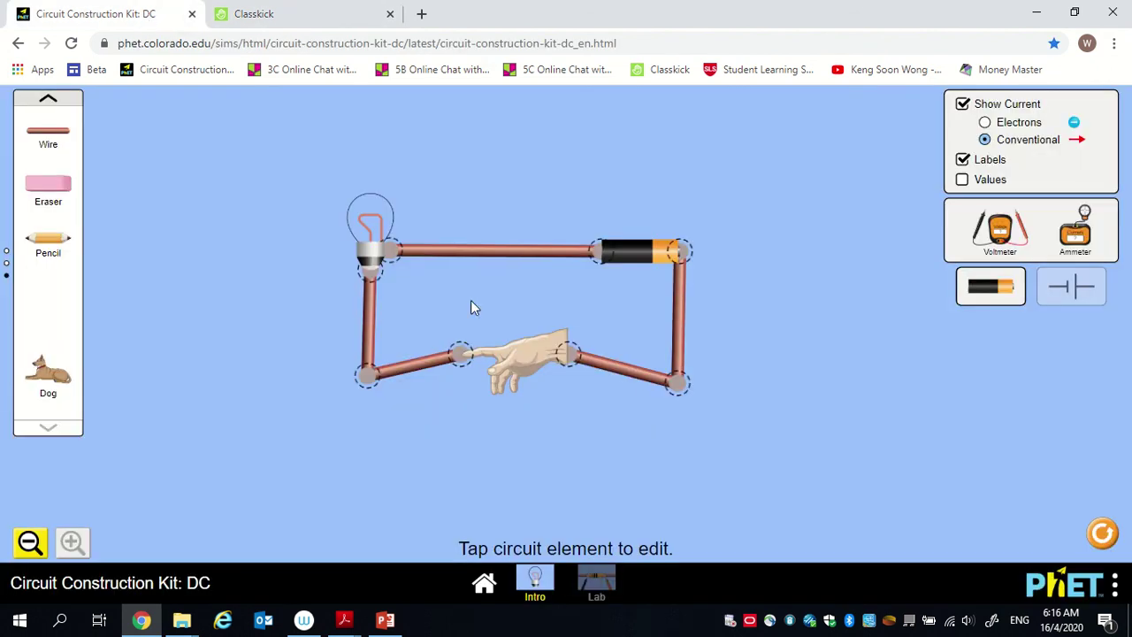
Delete the hand and connect both wire ends to the Dog placed below the gap.
click(551, 355)
click(574, 543)
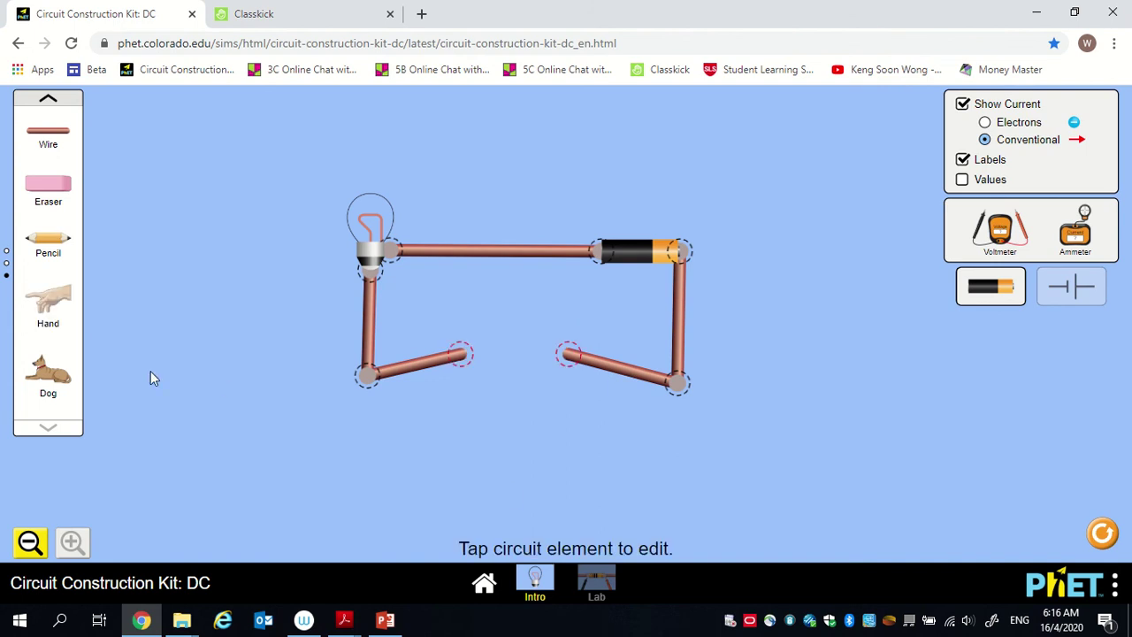
drag(47, 371, 513, 449)
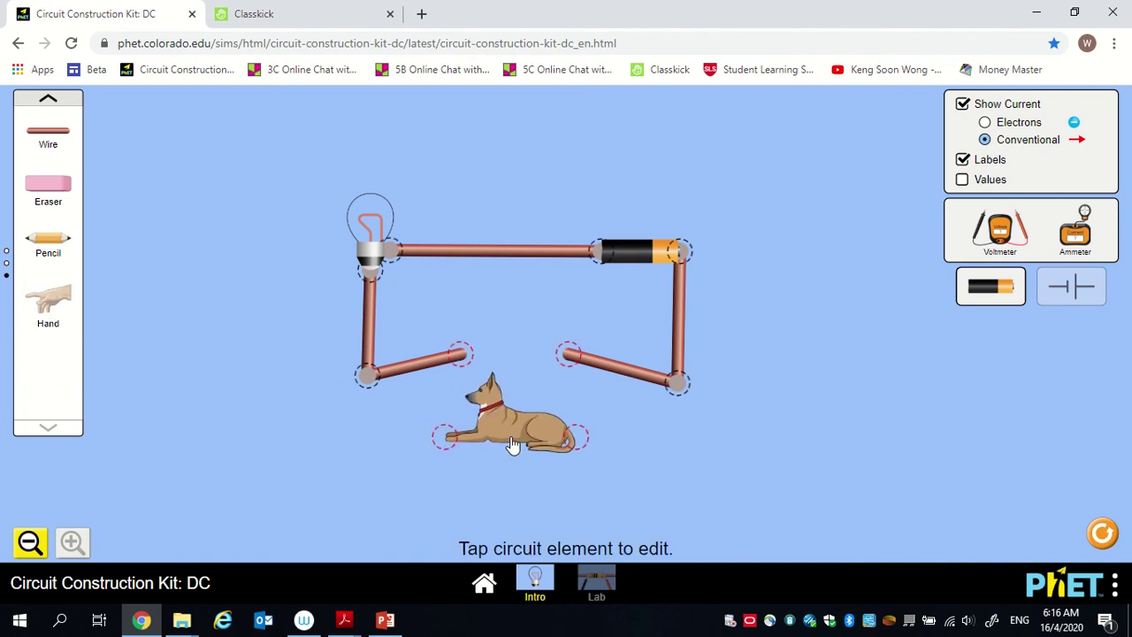
drag(454, 367, 445, 435)
drag(573, 359, 567, 449)
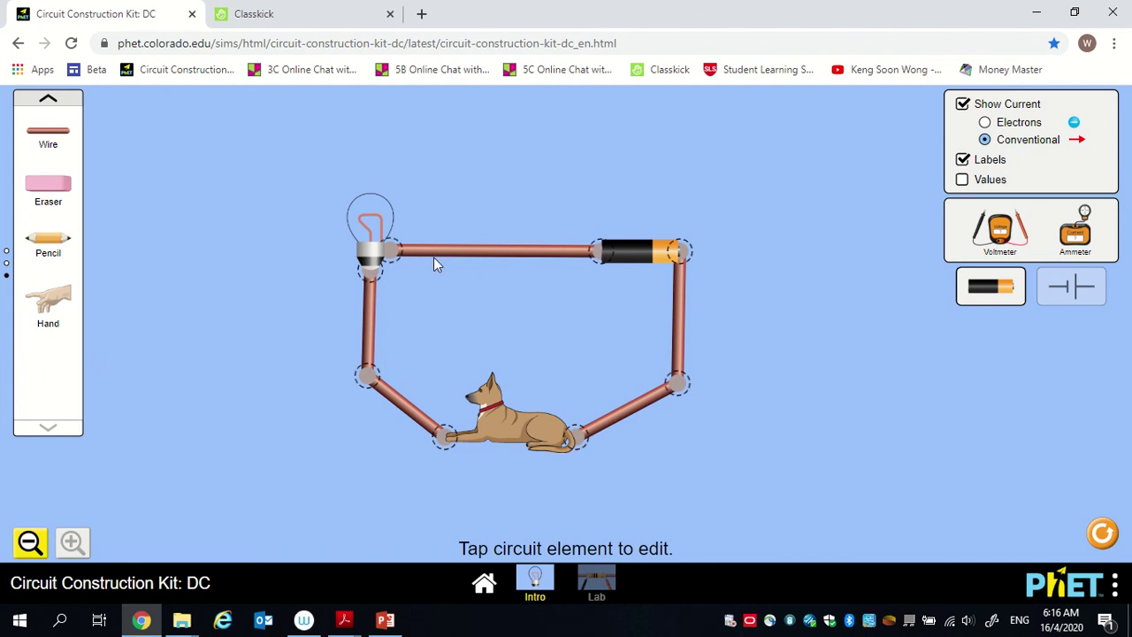
click(247, 11)
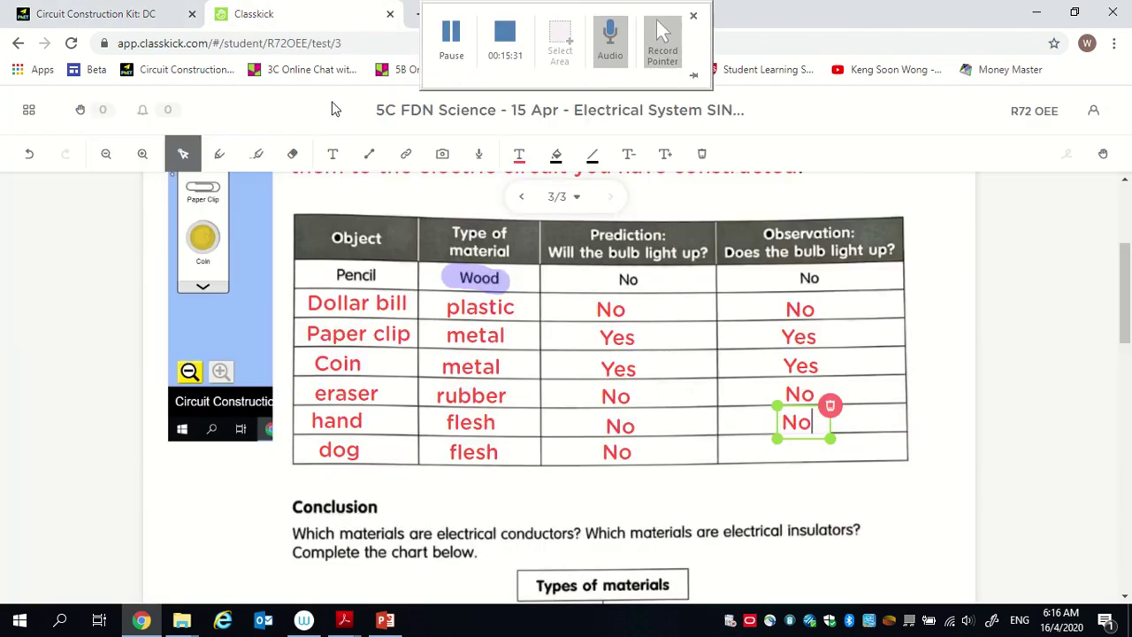
Enter No in the dog row's Observation cell, nudged slightly right.
click(333, 154)
drag(771, 436, 823, 468)
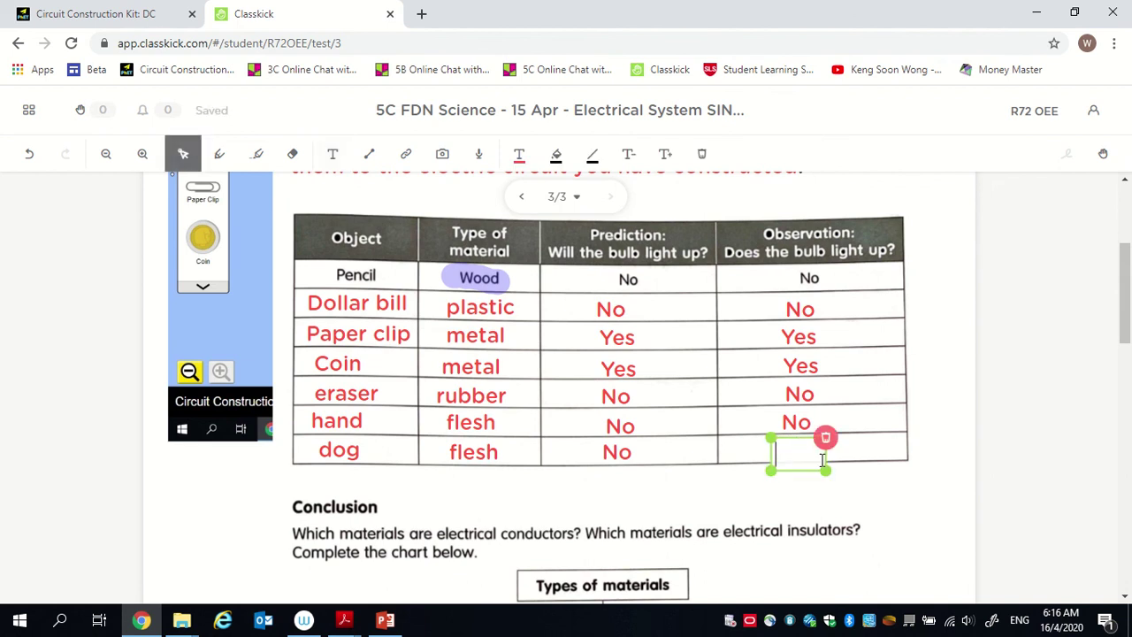
text(No)
drag(811, 468, 825, 469)
click(984, 437)
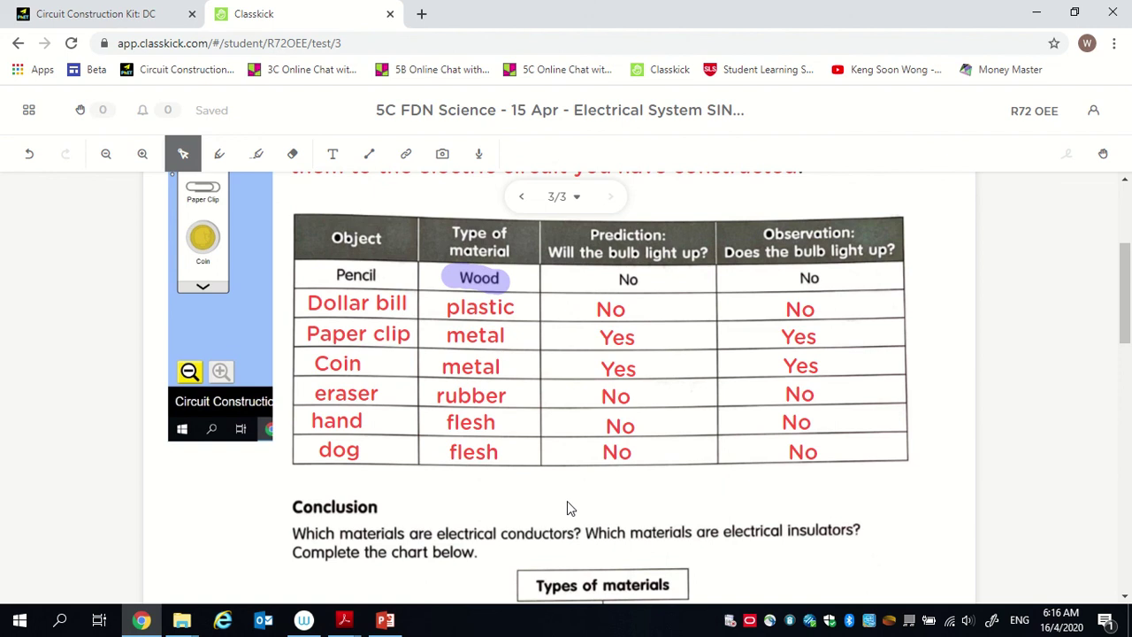
scroll(569, 507, down, 2)
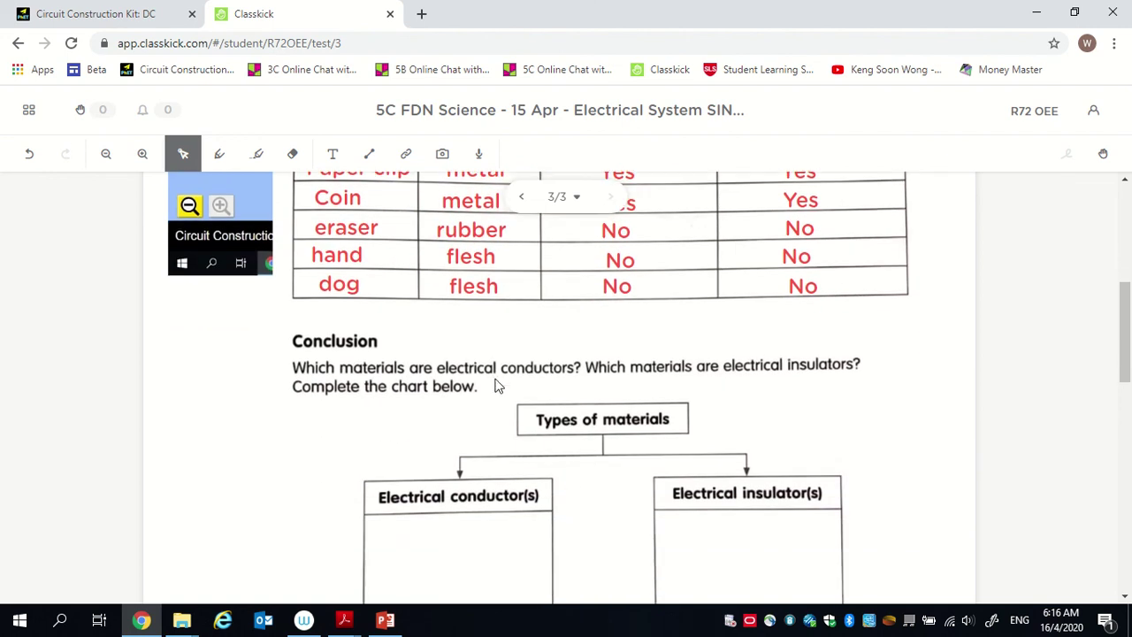
Highlight Electrical insulator(s) purple; Electrical conductor(s) and both 'Which materials' phrases red.
click(256, 153)
drag(661, 480, 827, 494)
click(520, 153)
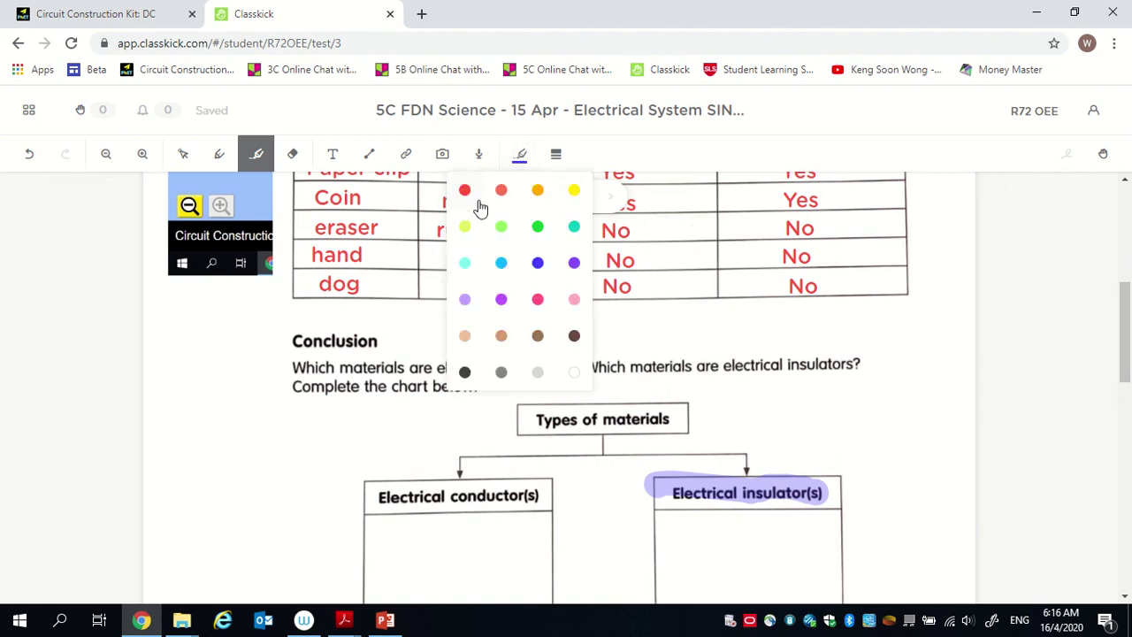
click(464, 189)
mouse_move(370, 488)
mouse_down()
mouse_move(422, 482)
mouse_move(535, 504)
mouse_up()
drag(295, 367, 409, 372)
drag(598, 365, 695, 364)
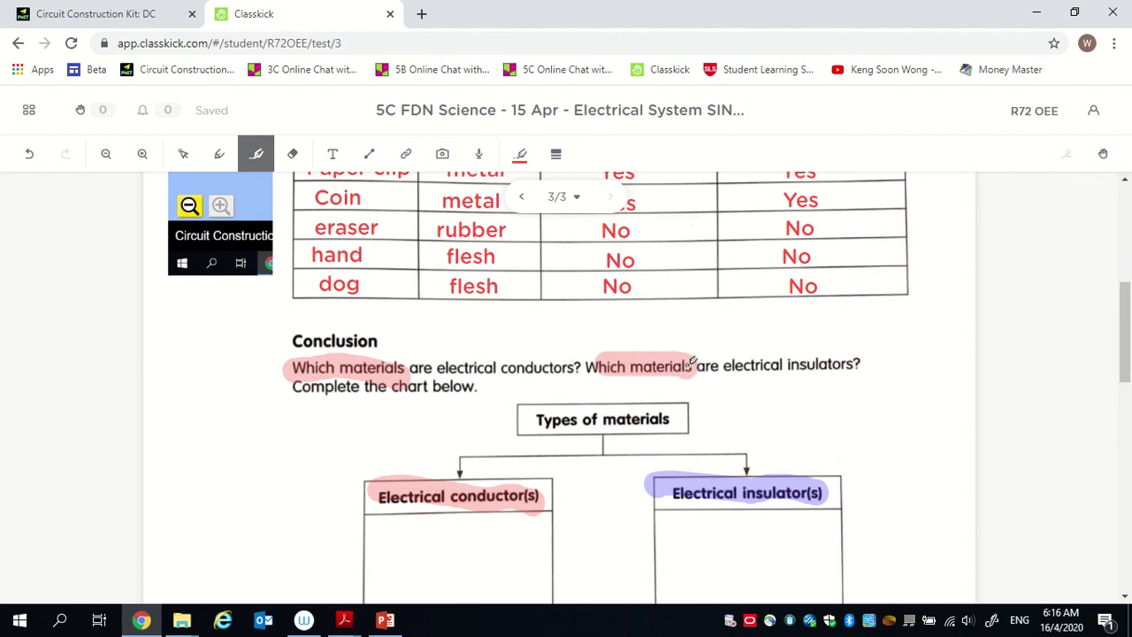
Place an empty text box under Electrical conductor(s).
scroll(715, 434, down, 1)
click(332, 153)
click(387, 443)
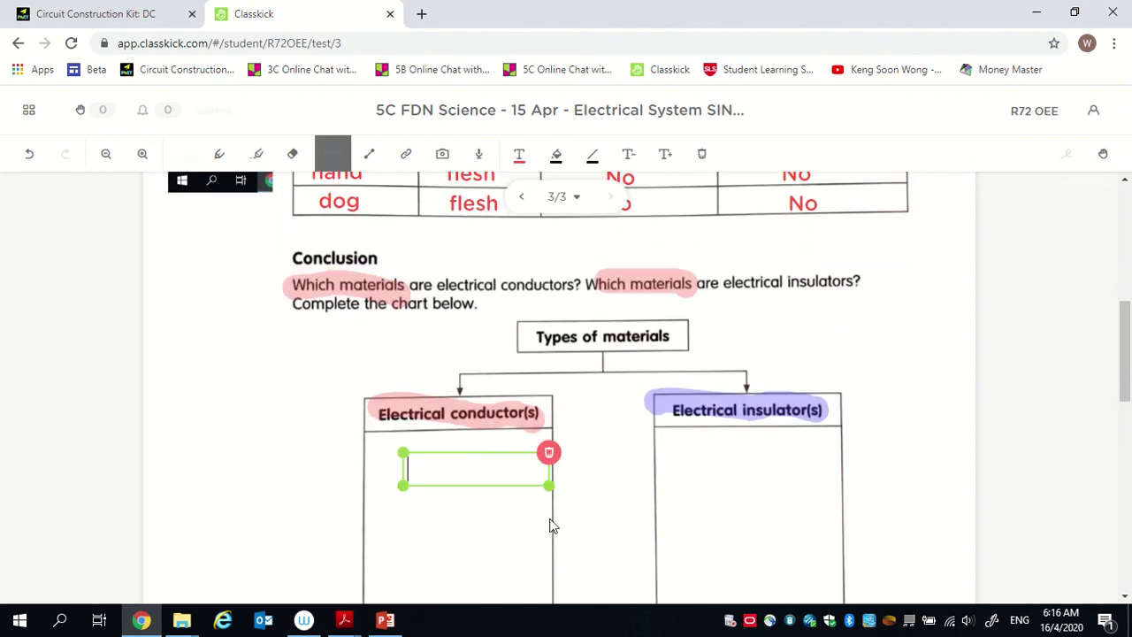
Enter metals under Electrical conductor(s).
text(metals)
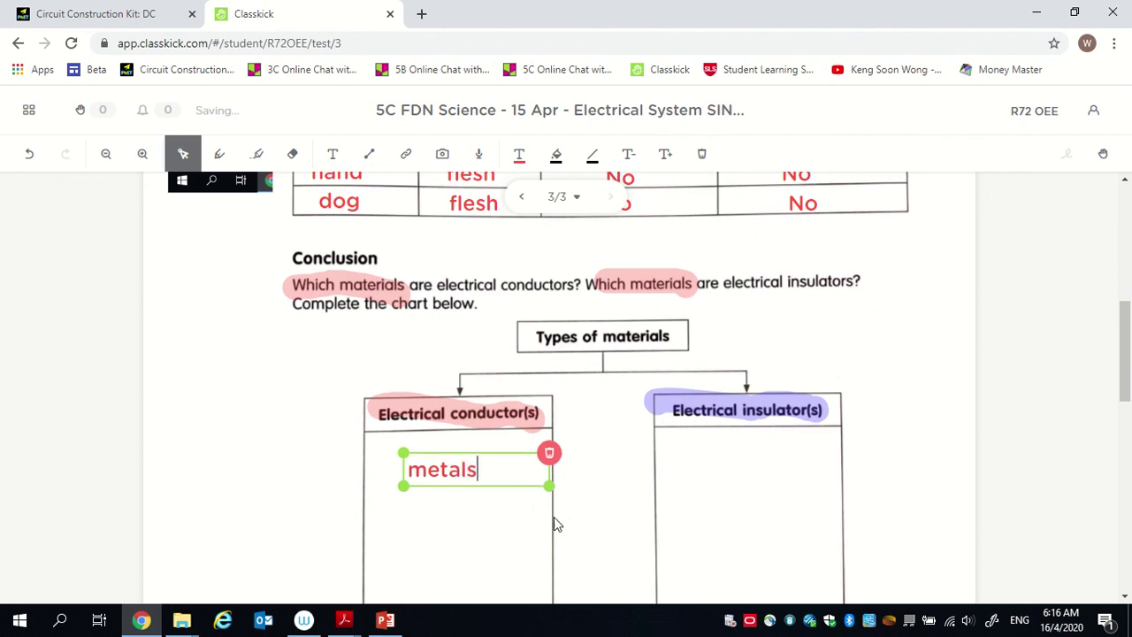
click(332, 154)
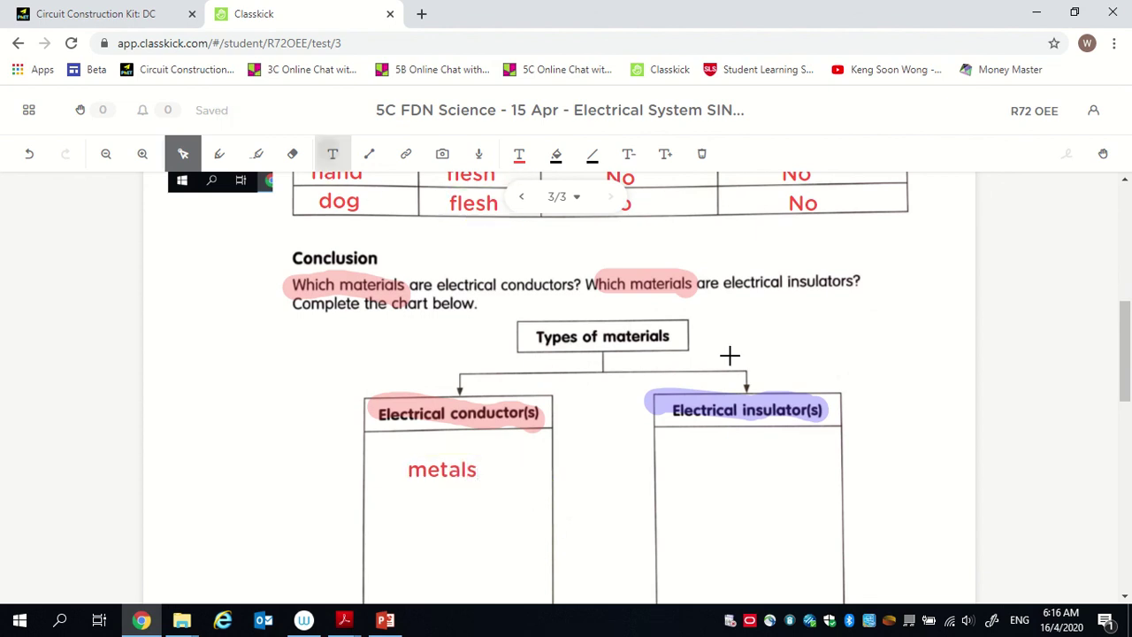
click(779, 462)
List wood, plastic, rubber, (non-metals) on separate lines under Electrical insulator(s).
text(woof)
key(BackSpace)
text(d)
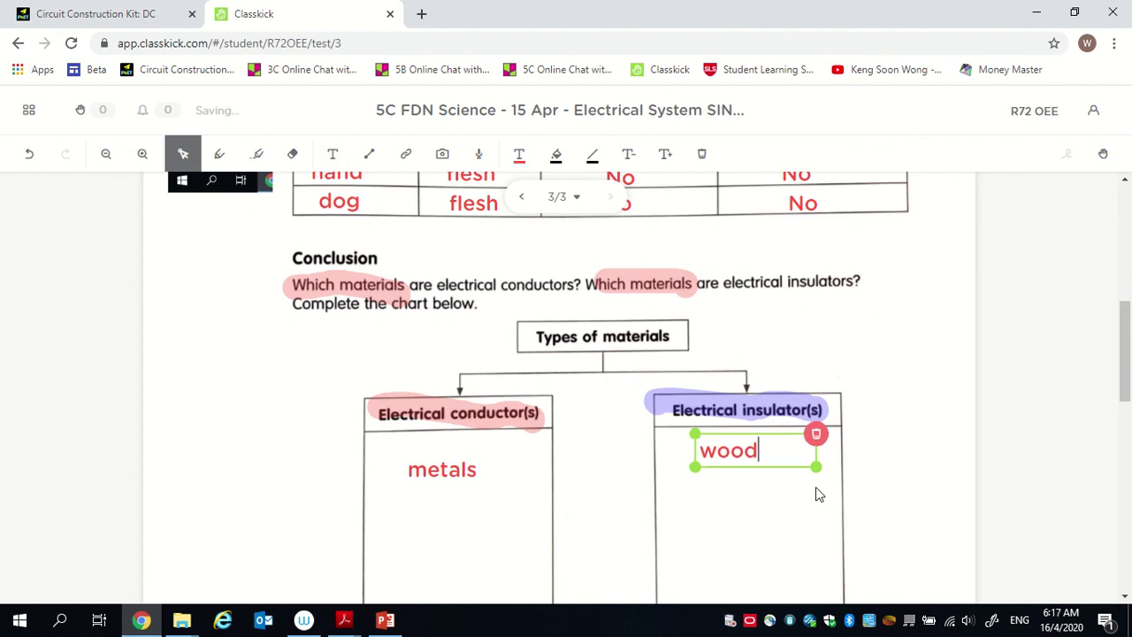
key(Return)
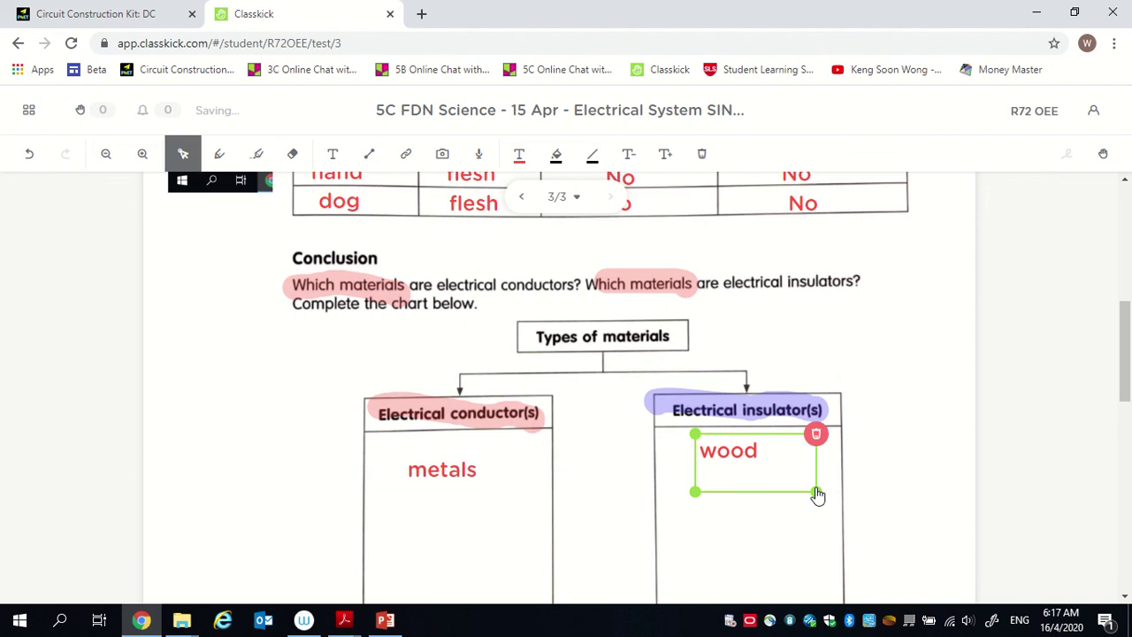
text(plastic)
key(Return)
text(rubber)
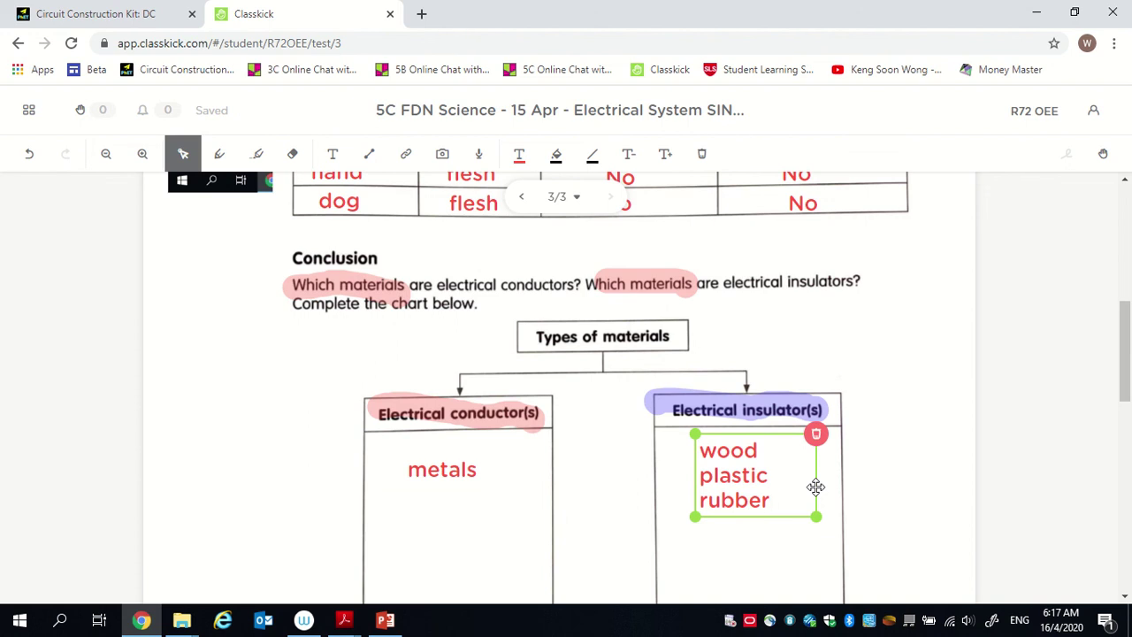
key(Return)
text(()
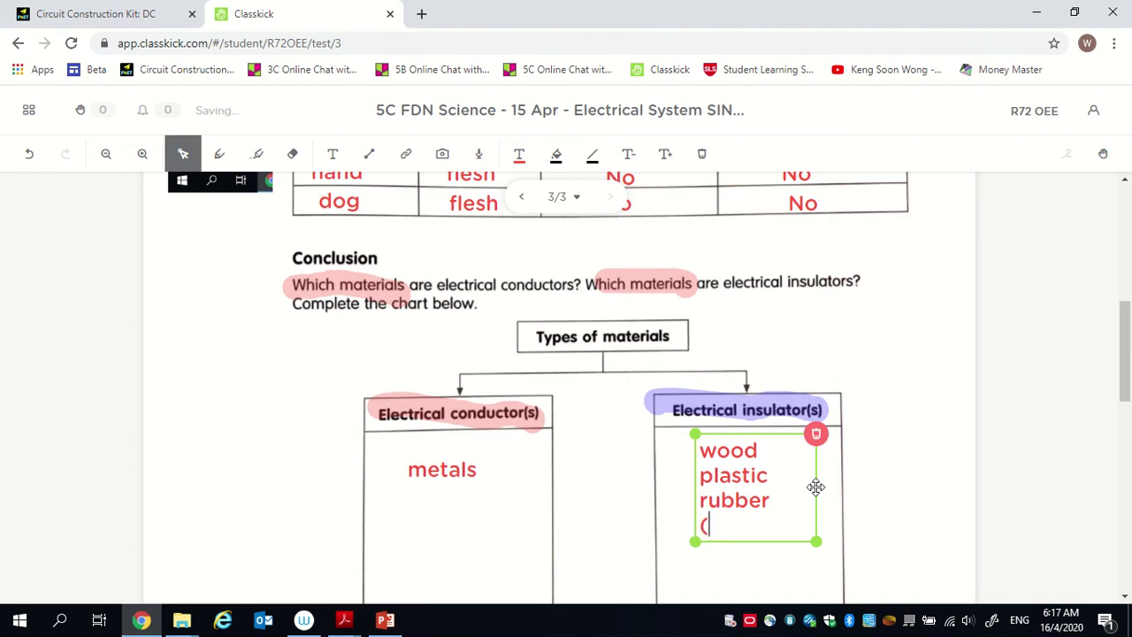
text(non-met)
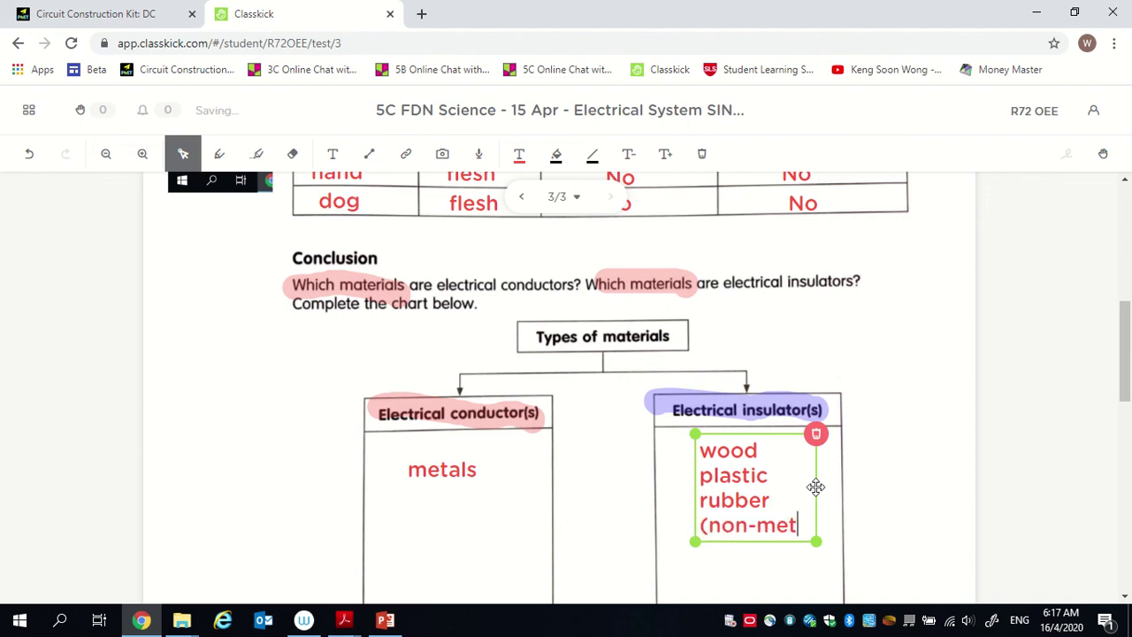
text(als)
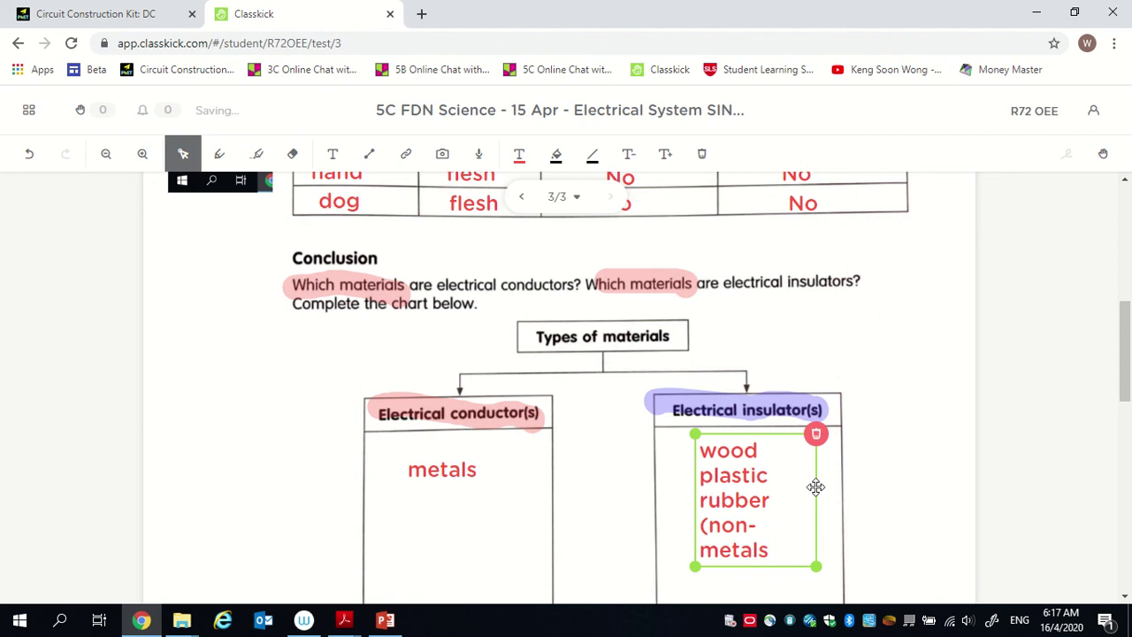
text())
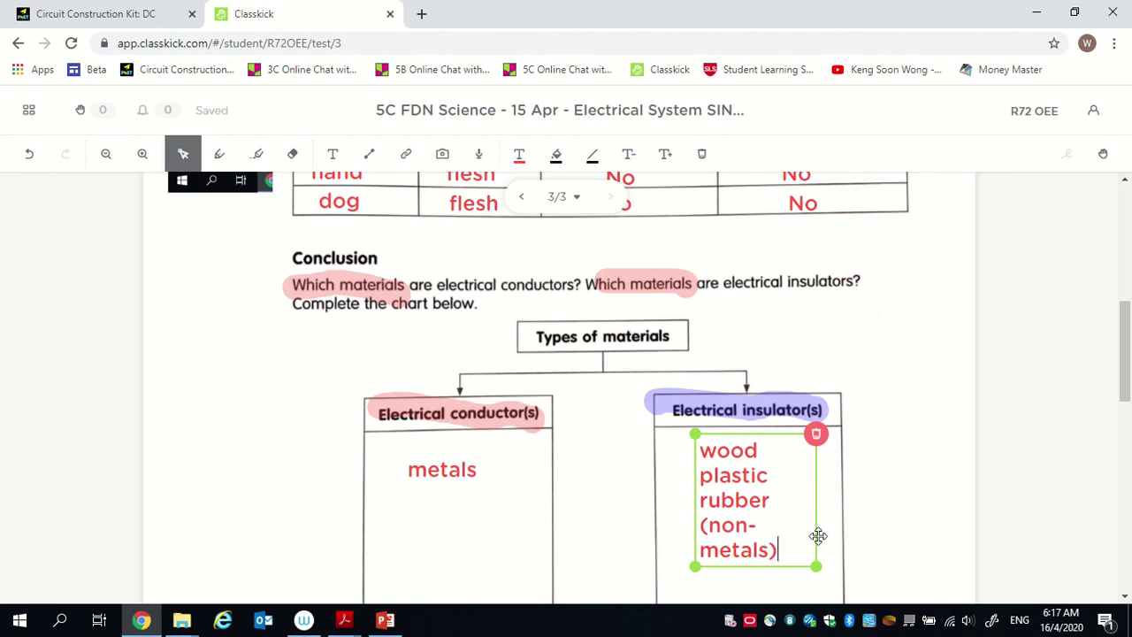
mouse_move(816, 568)
mouse_down()
mouse_move(828, 553)
mouse_move(792, 558)
mouse_move(798, 574)
mouse_move(827, 566)
mouse_up()
click(902, 497)
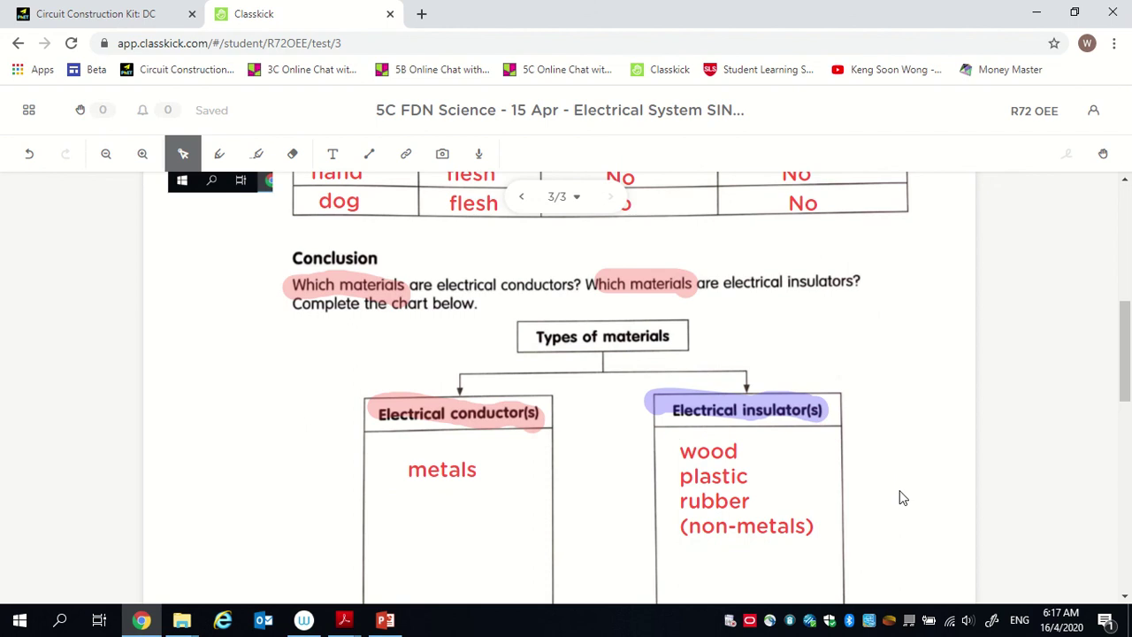
scroll(924, 462, down, 1)
scroll(924, 462, up, 2)
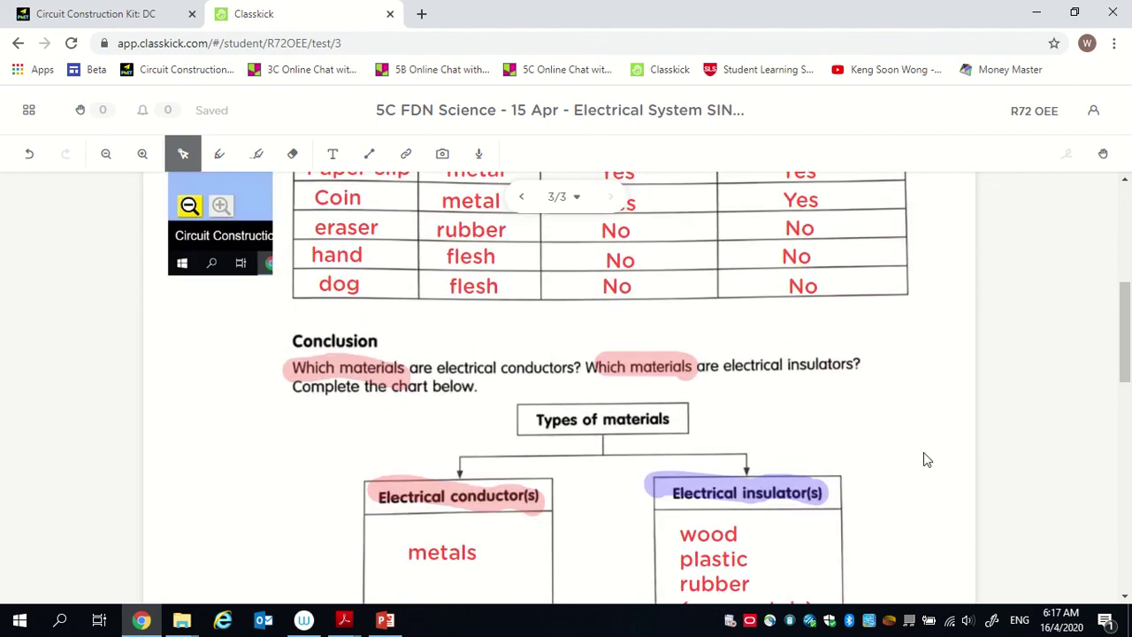
scroll(923, 463, down, 1)
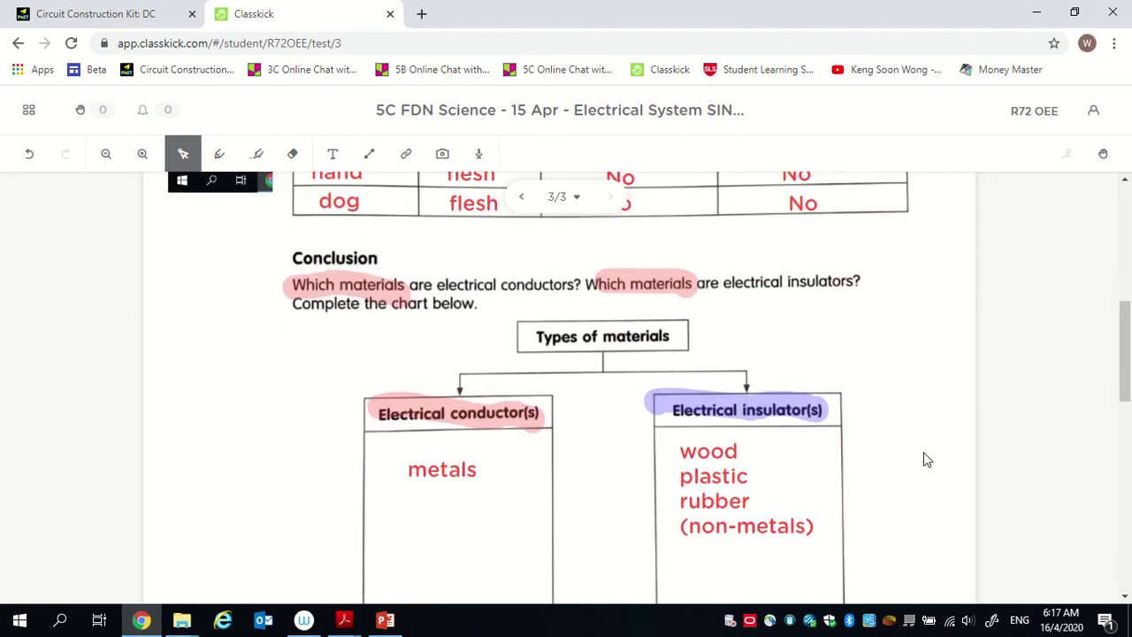